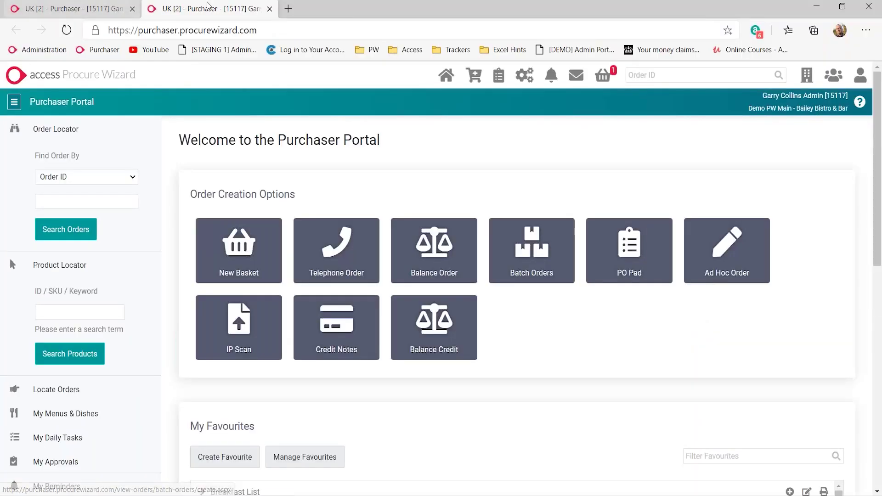
Step: Close the extra portal tab and open the Purchaser Administration overview
{"action": "left_click", "coordinate": [269, 9]}
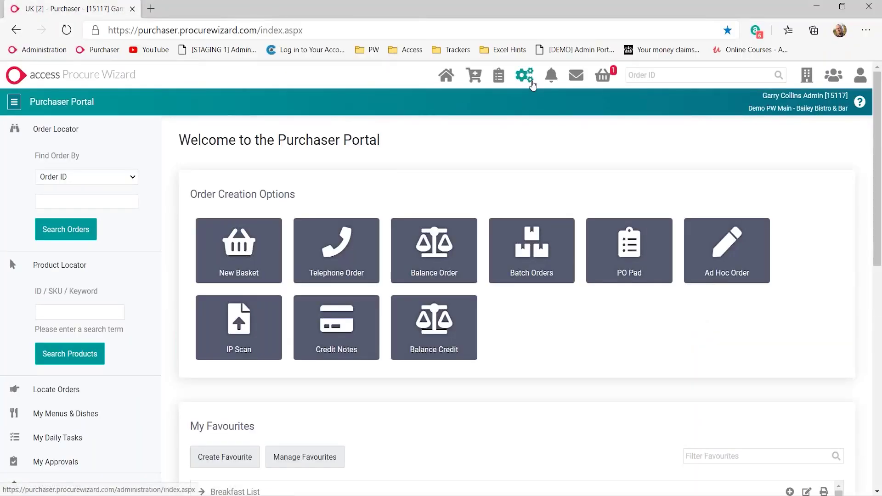
{"action": "left_click", "coordinate": [525, 76]}
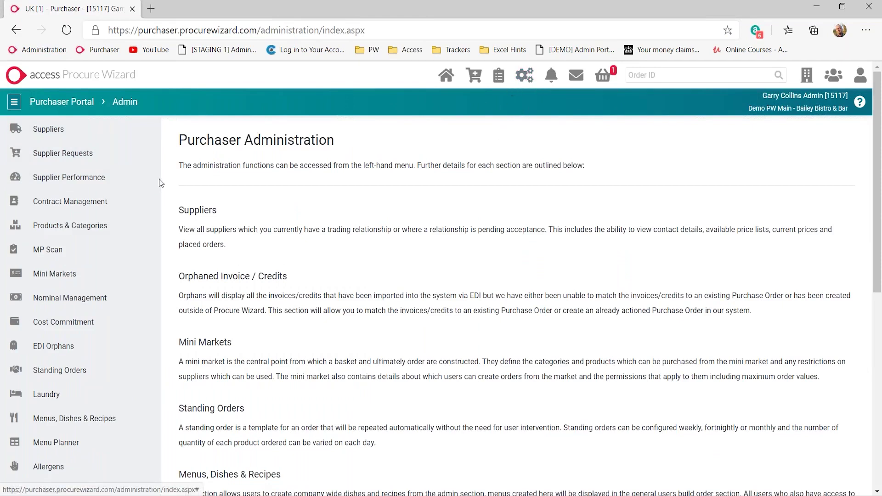
{"action": "scroll", "coordinate": [81, 320], "scroll_direction": "down", "scroll_amount": 1}
{"action": "scroll", "coordinate": [81, 320], "scroll_direction": "down", "scroll_amount": 5}
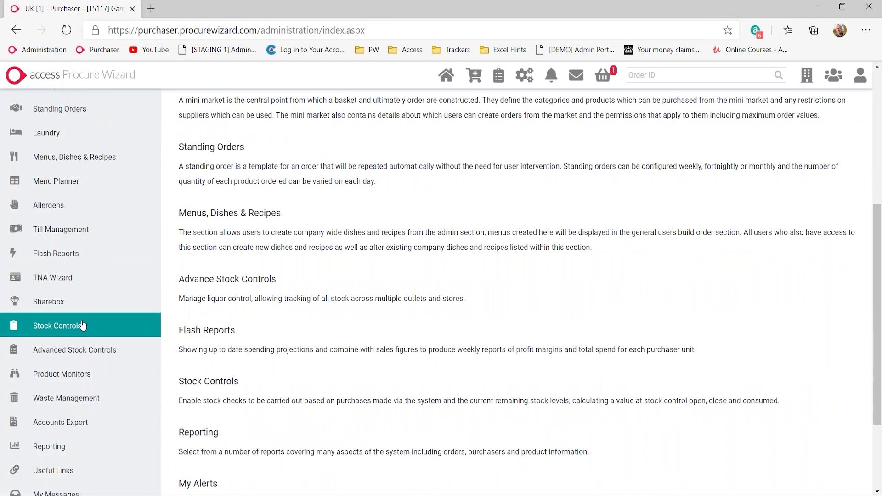
{"action": "scroll", "coordinate": [81, 324], "scroll_direction": "down", "scroll_amount": 3}
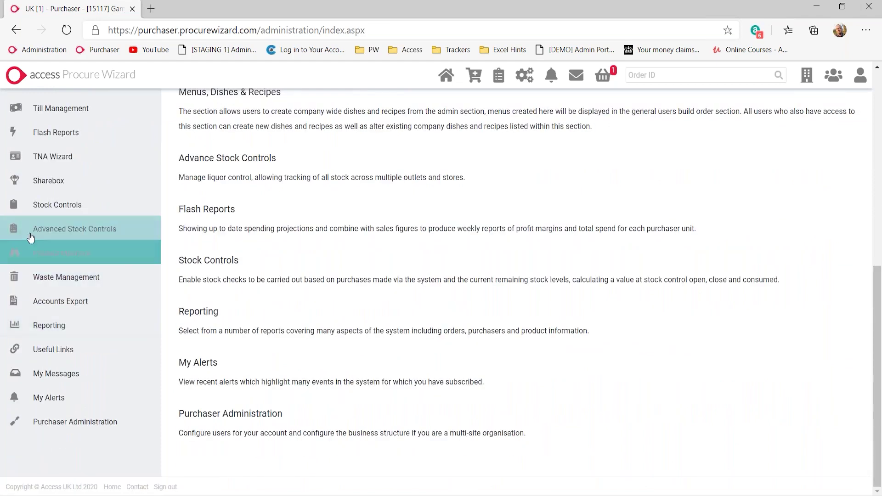
Step: Expand and collapse Advanced Stock Controls, then expand the Waste Management menu section
{"action": "left_click", "coordinate": [76, 234]}
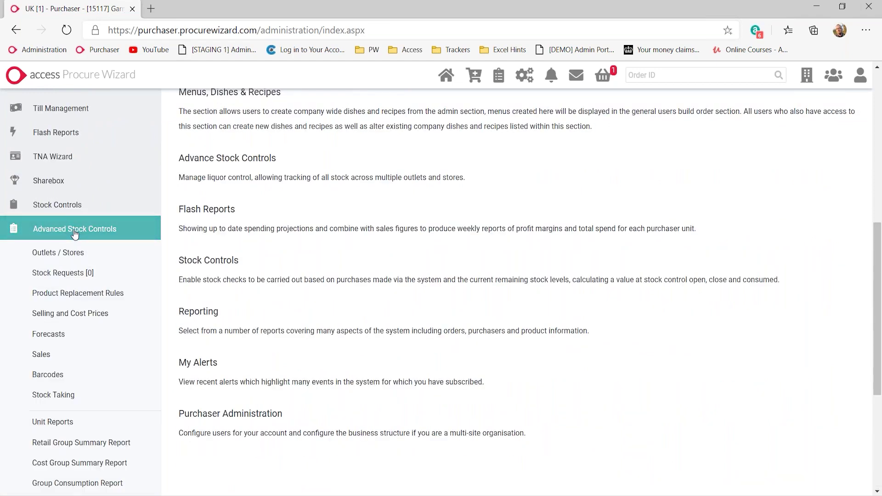
{"action": "left_click", "coordinate": [75, 234]}
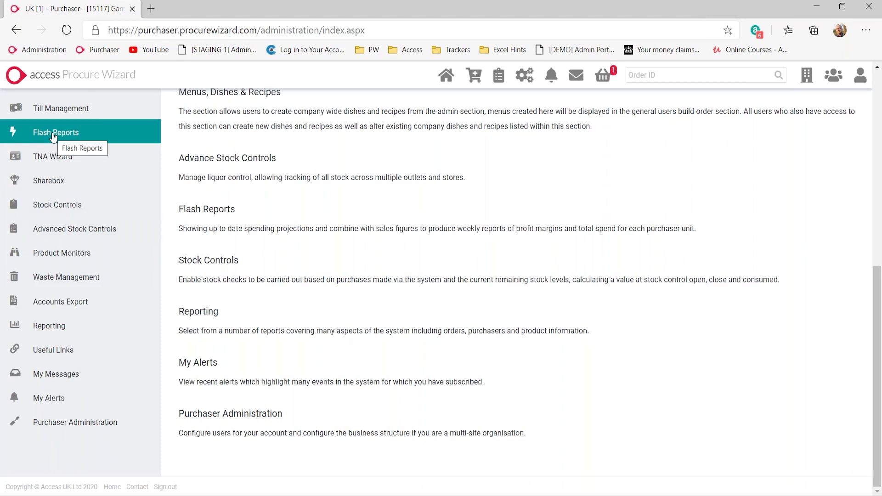
{"action": "left_click", "coordinate": [63, 283]}
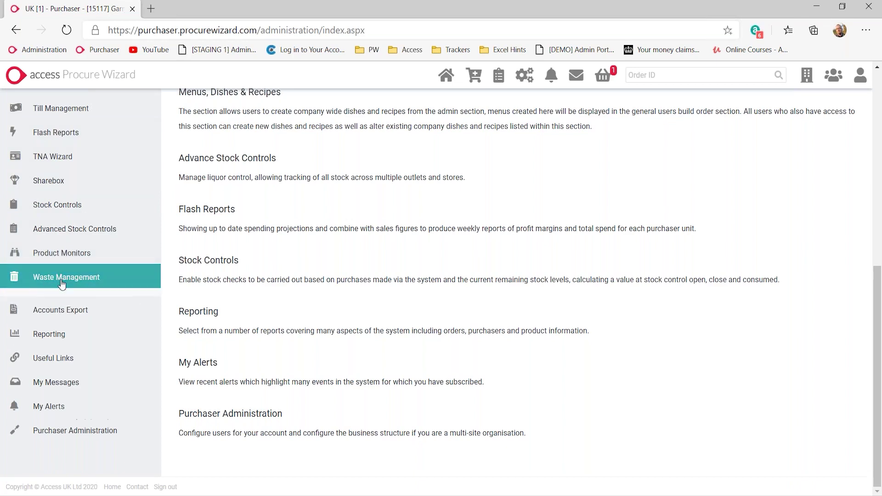
Step: Review the Waste - BOH monitoring log, then go to Advanced Stock Controls > Stock Taking
{"action": "left_click", "coordinate": [75, 306]}
{"action": "scroll", "coordinate": [443, 276], "scroll_direction": "down", "scroll_amount": 3}
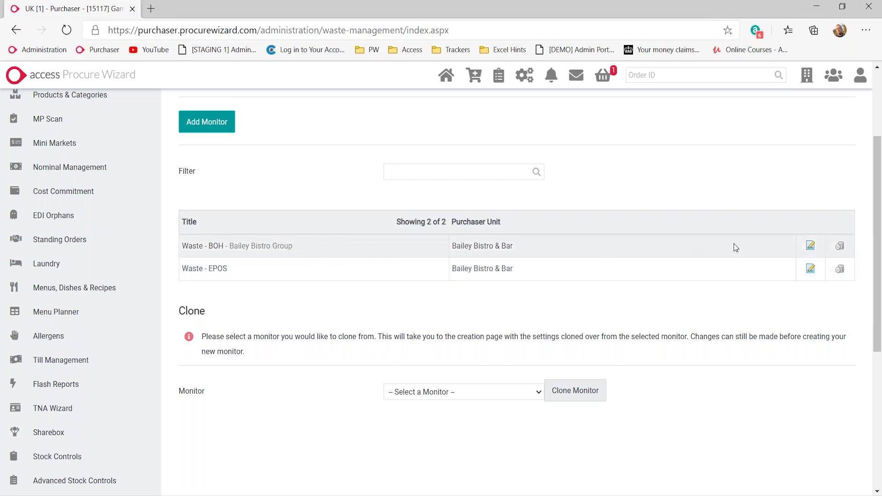
{"action": "left_click", "coordinate": [840, 248]}
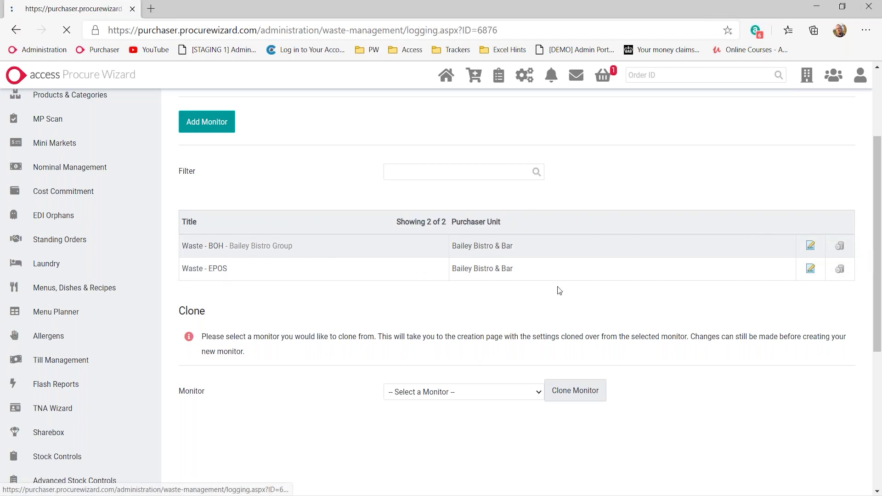
{"action": "scroll", "coordinate": [577, 313], "scroll_direction": "down", "scroll_amount": 5}
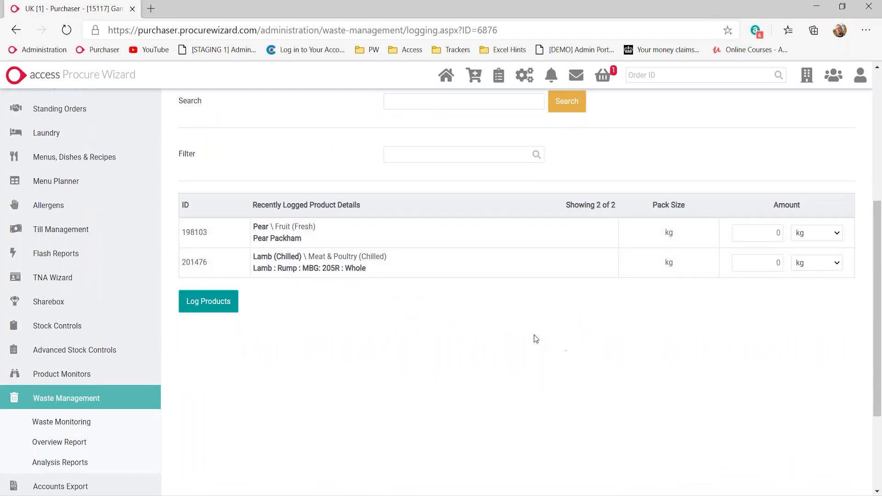
{"action": "left_click", "coordinate": [117, 356]}
{"action": "left_click", "coordinate": [69, 322]}
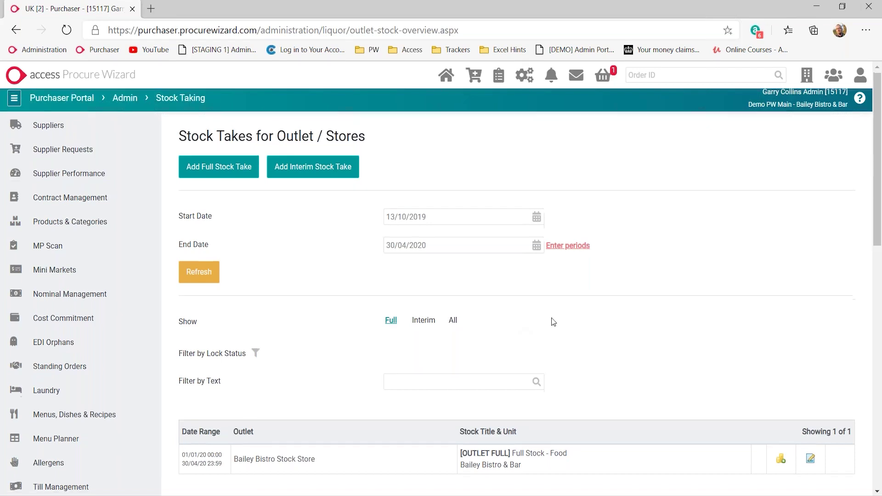
Step: Edit the Bailey Bistro Stock Store full food stock take and scroll its 261 products' close stock
{"action": "scroll", "coordinate": [552, 317], "scroll_direction": "down", "scroll_amount": 4}
{"action": "scroll", "coordinate": [285, 302], "scroll_direction": "down", "scroll_amount": 1}
{"action": "scroll", "coordinate": [285, 301], "scroll_direction": "down", "scroll_amount": 3}
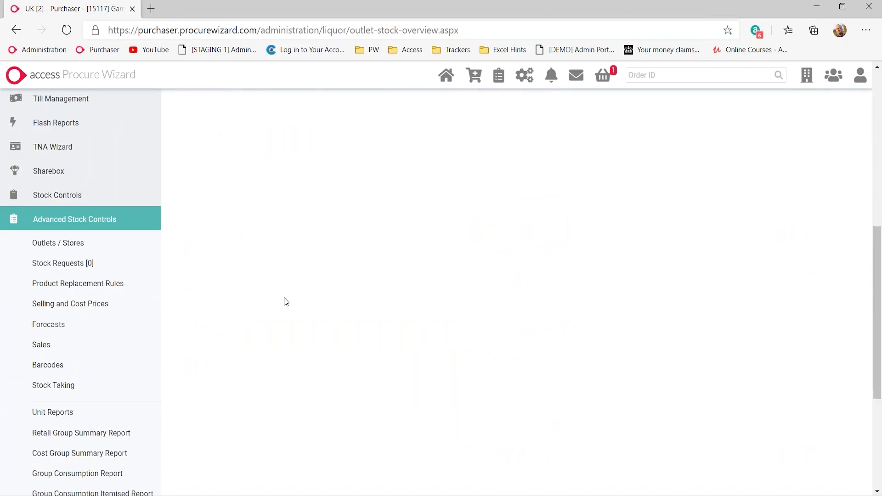
{"action": "scroll", "coordinate": [285, 301], "scroll_direction": "up", "scroll_amount": 3}
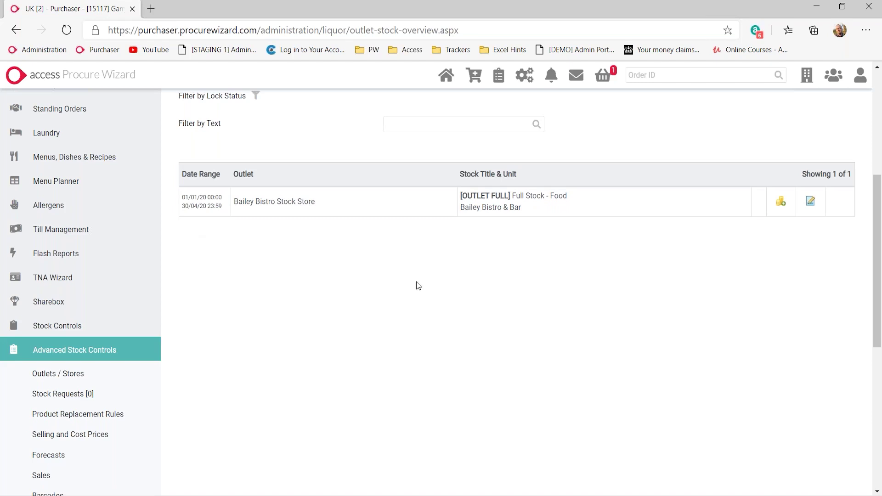
{"action": "left_click", "coordinate": [811, 202]}
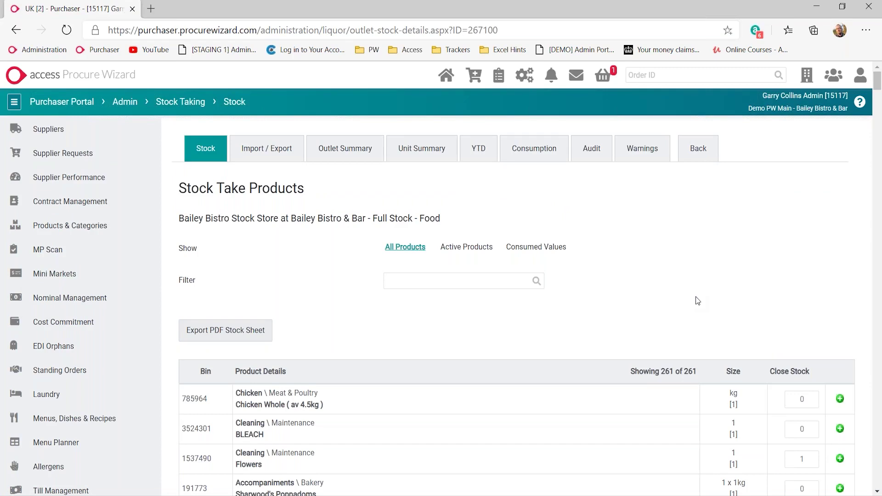
{"action": "scroll", "coordinate": [694, 294], "scroll_direction": "down", "scroll_amount": 3}
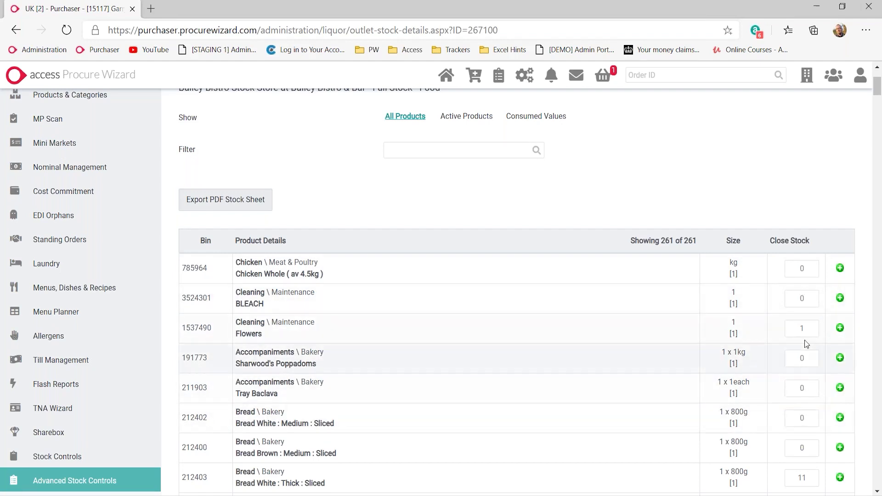
{"action": "scroll", "coordinate": [807, 344], "scroll_direction": "down", "scroll_amount": 1}
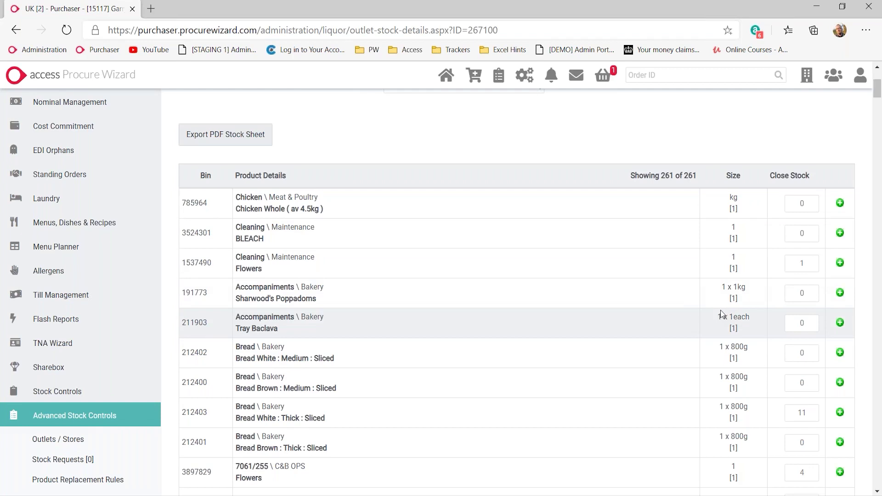
{"action": "scroll", "coordinate": [543, 285], "scroll_direction": "up", "scroll_amount": 2}
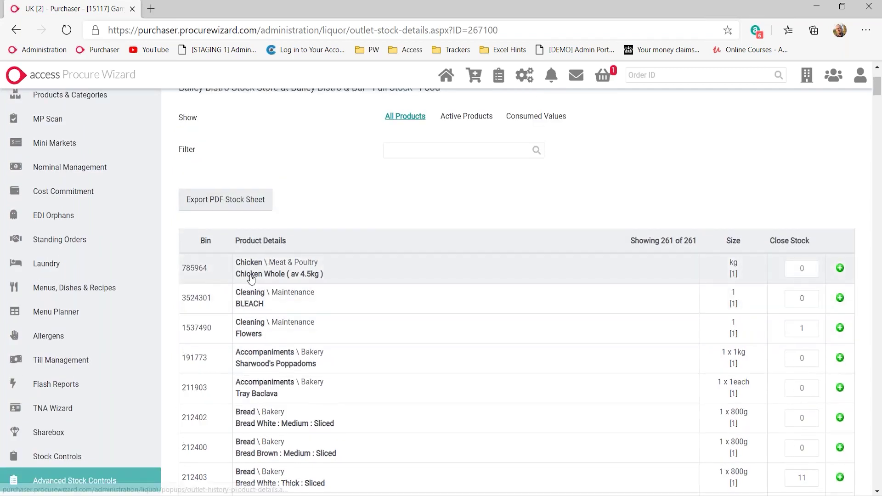
Step: Export the stock sheet as a PDF and open the downloaded file
{"action": "left_click", "coordinate": [220, 205]}
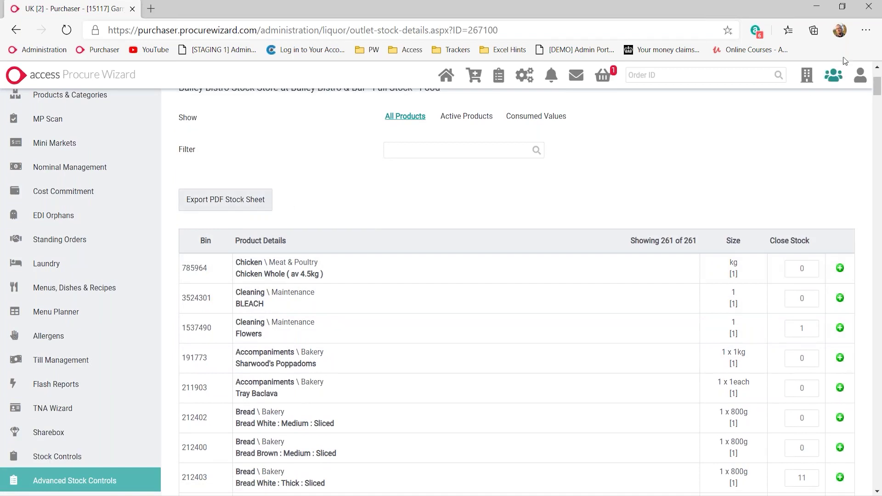
{"action": "left_click", "coordinate": [252, 202]}
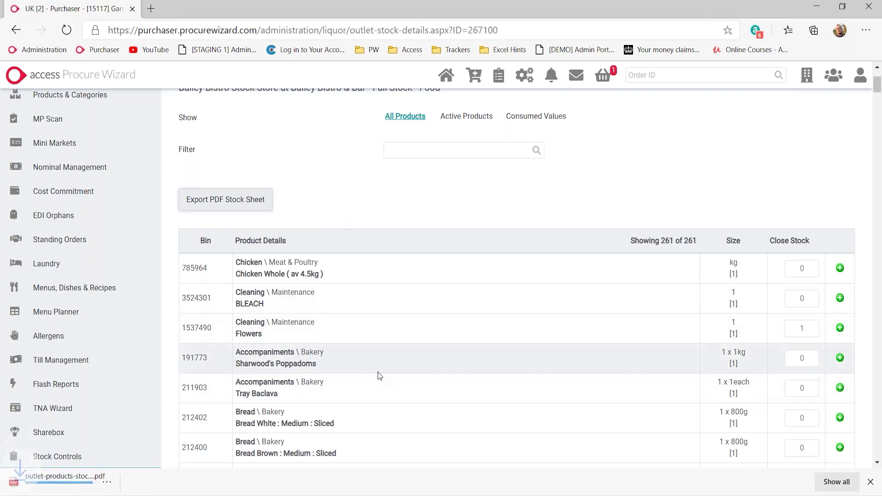
{"action": "left_click", "coordinate": [69, 480]}
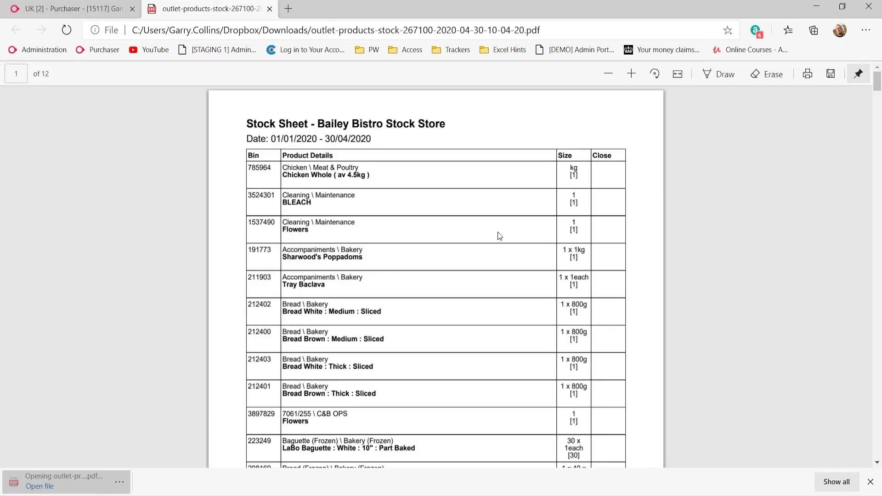
Step: Return to the stock take and show its Import / Export page
{"action": "left_click", "coordinate": [112, 5]}
{"action": "scroll", "coordinate": [263, 177], "scroll_direction": "up", "scroll_amount": 3}
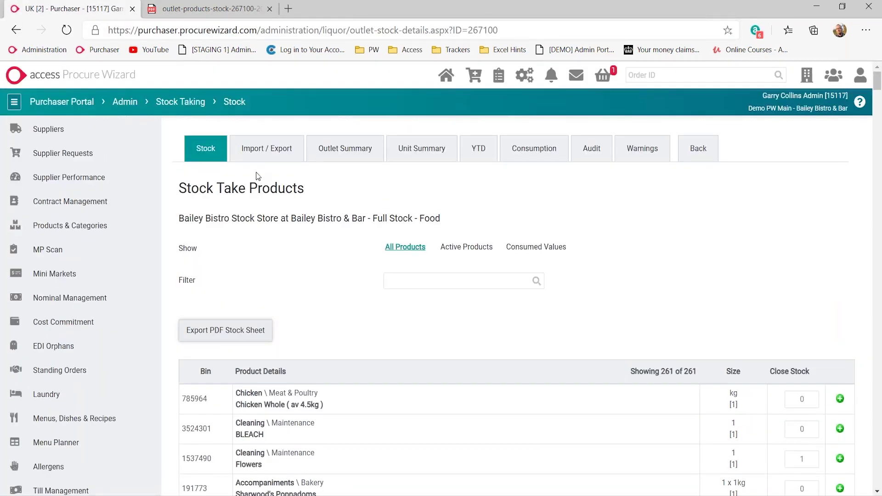
{"action": "left_click", "coordinate": [265, 151]}
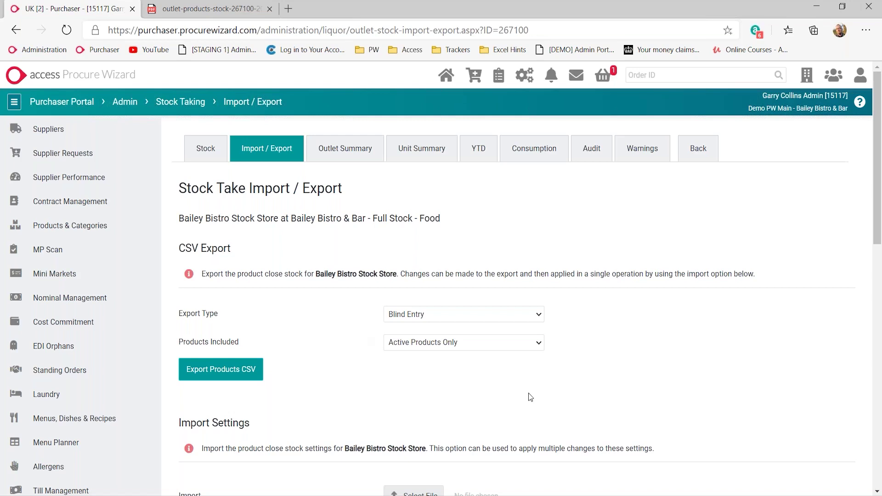
Step: Return to the stock take product list and view its Outlet Summary, showing £396,389.12 gross profit
{"action": "left_click", "coordinate": [214, 155]}
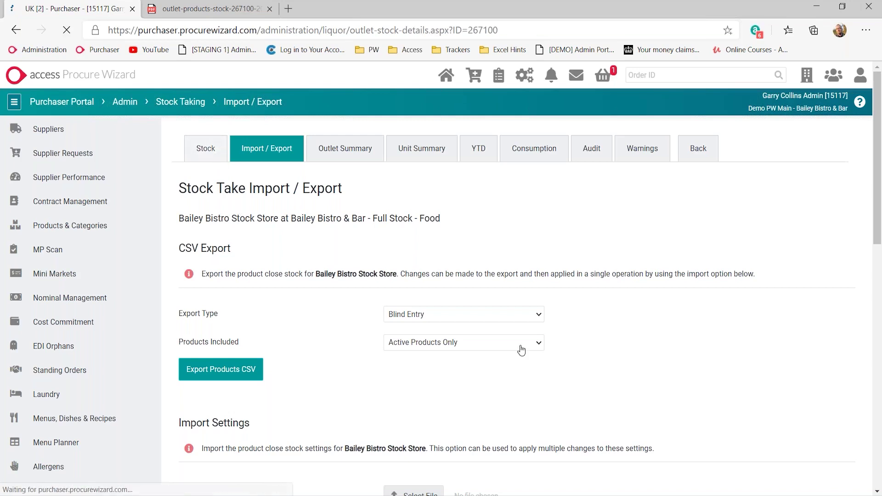
{"action": "scroll", "coordinate": [584, 340], "scroll_direction": "down", "scroll_amount": 7}
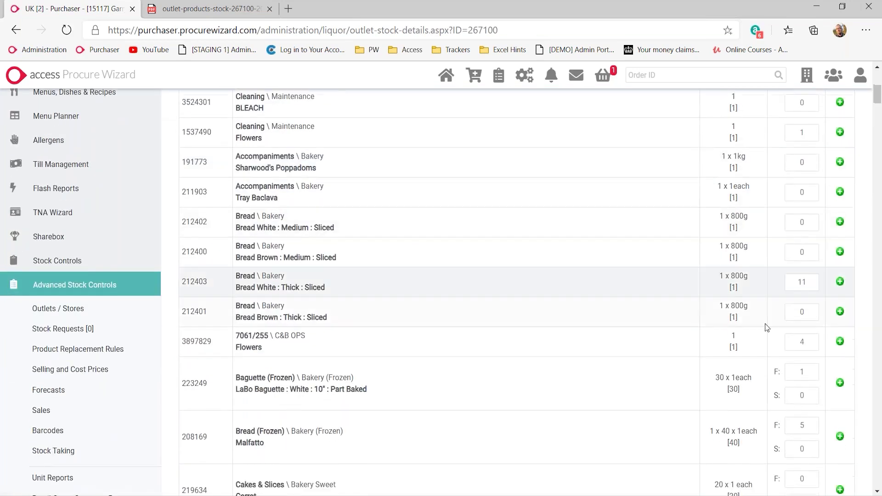
{"action": "scroll", "coordinate": [765, 324], "scroll_direction": "down", "scroll_amount": 4}
{"action": "scroll", "coordinate": [757, 389], "scroll_direction": "up", "scroll_amount": 8}
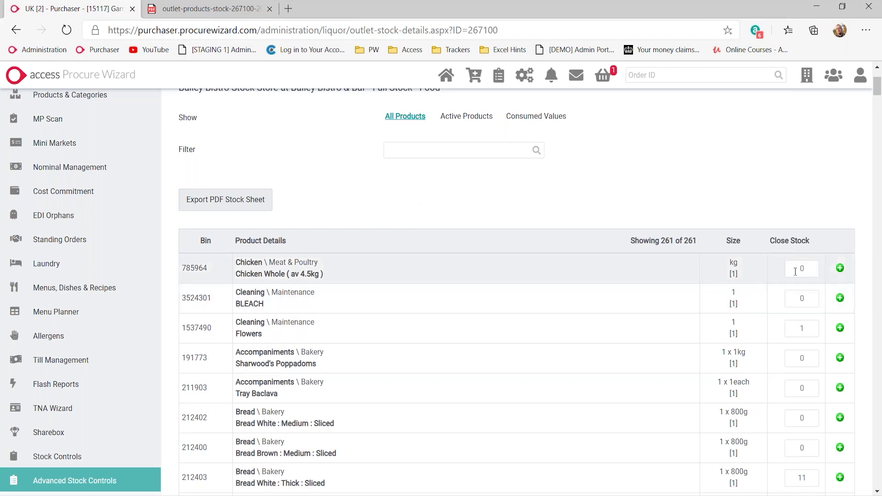
{"action": "scroll", "coordinate": [804, 257], "scroll_direction": "down", "scroll_amount": 10}
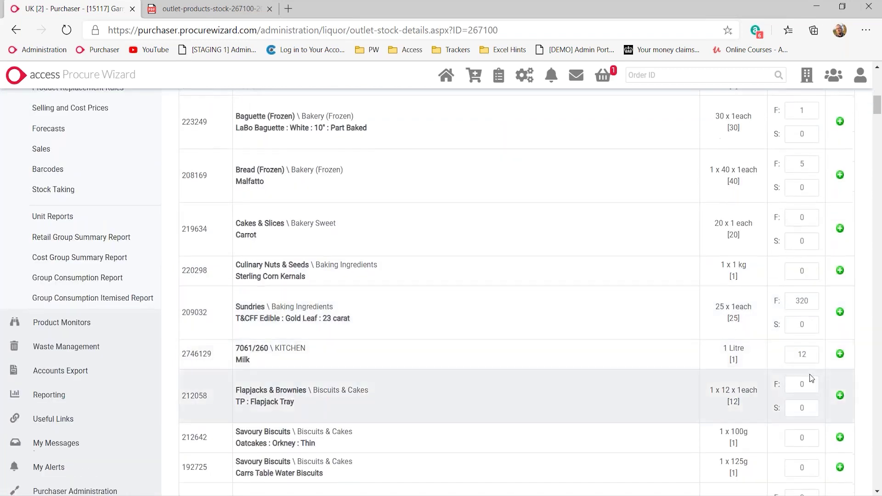
{"action": "scroll", "coordinate": [811, 378], "scroll_direction": "up", "scroll_amount": 9}
{"action": "scroll", "coordinate": [812, 378], "scroll_direction": "up", "scroll_amount": 4}
{"action": "left_click", "coordinate": [331, 147]}
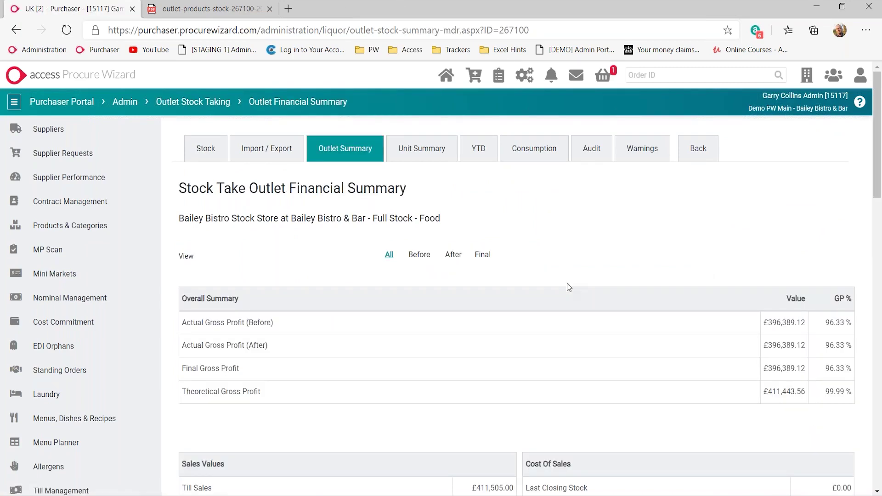
{"action": "scroll", "coordinate": [567, 282], "scroll_direction": "down", "scroll_amount": 1}
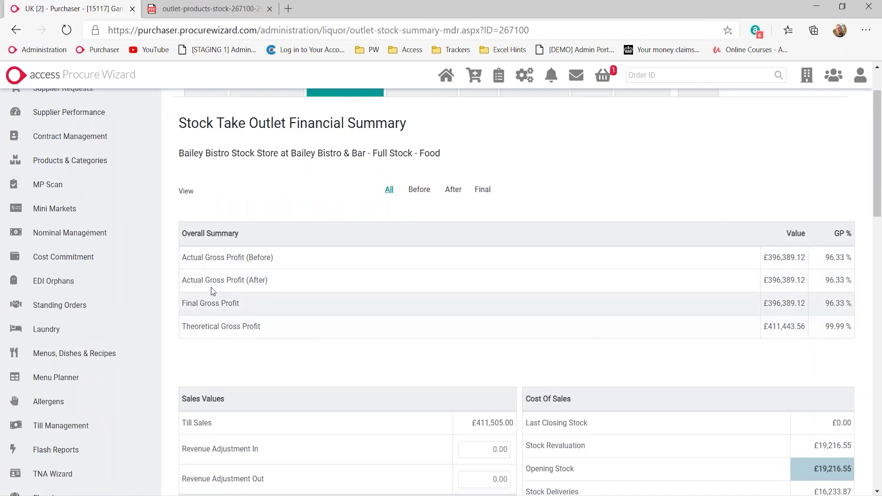
{"action": "scroll", "coordinate": [316, 277], "scroll_direction": "down", "scroll_amount": 3}
{"action": "mouse_move", "coordinate": [515, 228]}
{"action": "left_mouse_down"}
{"action": "mouse_move", "coordinate": [479, 226]}
{"action": "mouse_move", "coordinate": [526, 235]}
{"action": "mouse_move", "coordinate": [511, 228]}
{"action": "left_mouse_up"}
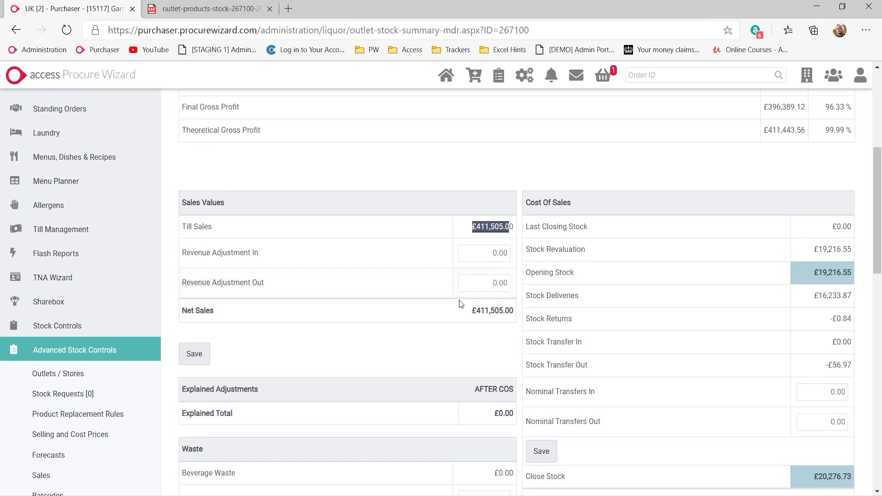
{"action": "scroll", "coordinate": [459, 301], "scroll_direction": "down", "scroll_amount": 3}
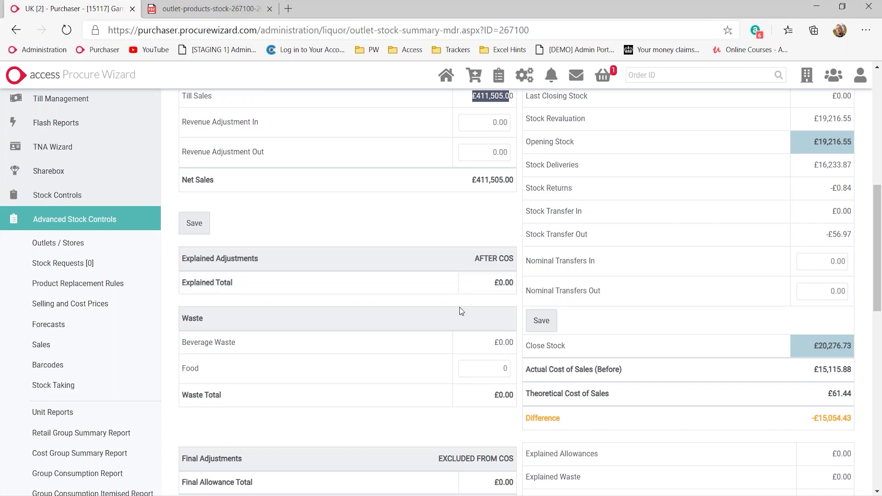
{"action": "scroll", "coordinate": [461, 312], "scroll_direction": "down", "scroll_amount": 2}
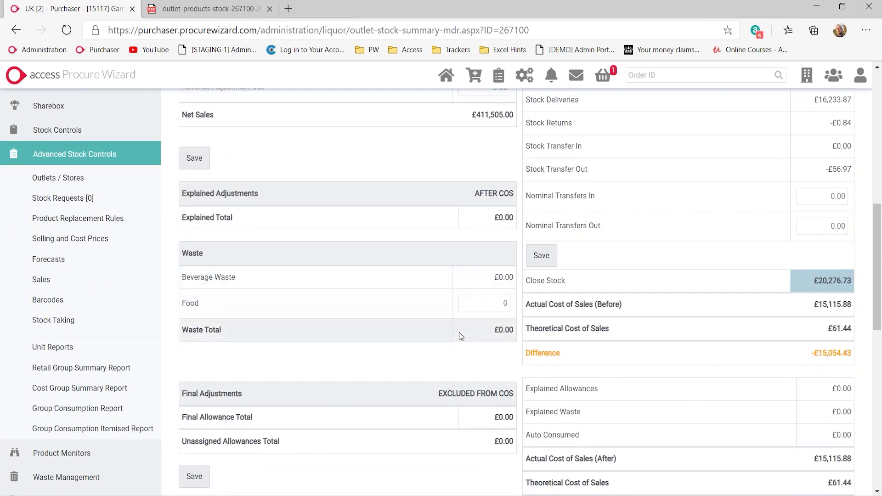
{"action": "scroll", "coordinate": [589, 309], "scroll_direction": "up", "scroll_amount": 4}
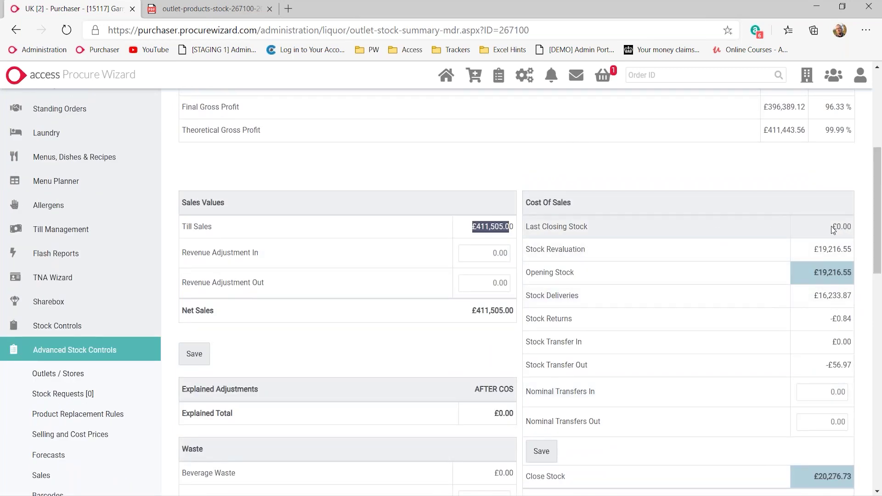
{"action": "left_click_drag", "start_coordinate": [833, 227], "coordinate": [853, 227]}
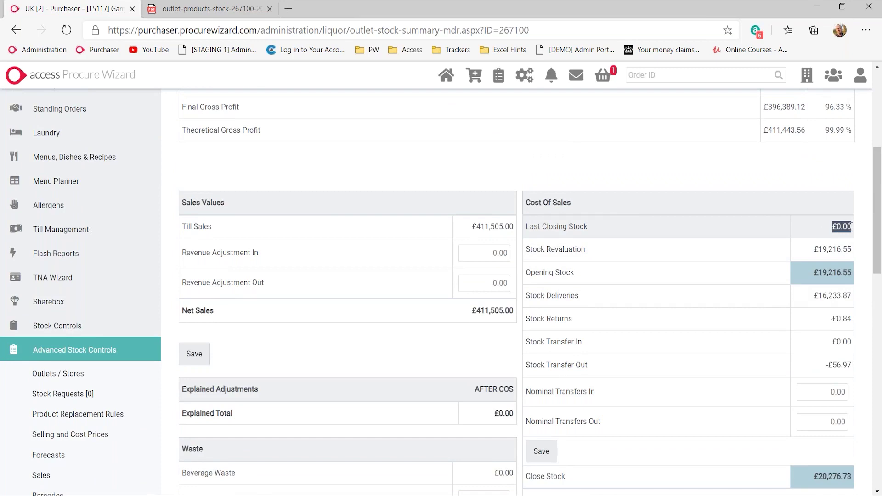
{"action": "left_click_drag", "start_coordinate": [809, 251], "coordinate": [851, 250]}
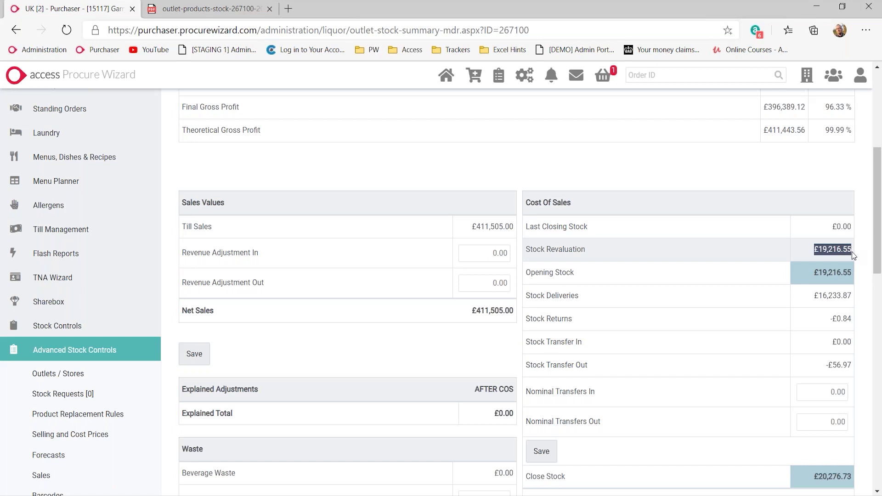
{"action": "left_click_drag", "start_coordinate": [811, 275], "coordinate": [852, 273]}
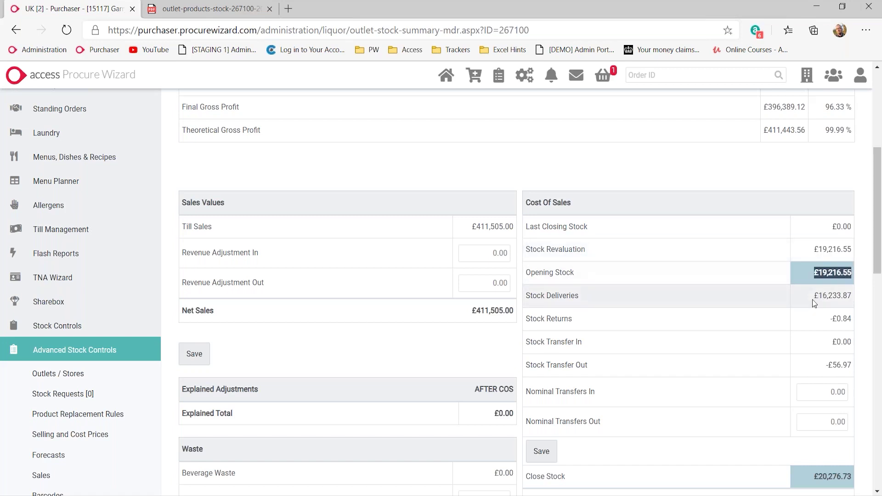
{"action": "scroll", "coordinate": [814, 303], "scroll_direction": "down", "scroll_amount": 2}
{"action": "left_click_drag", "start_coordinate": [813, 233], "coordinate": [852, 235]}
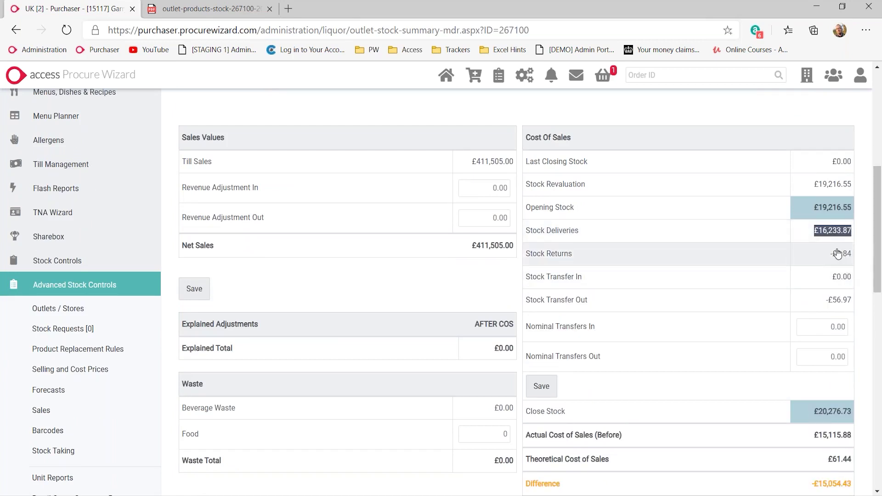
{"action": "left_click_drag", "start_coordinate": [816, 277], "coordinate": [853, 276]}
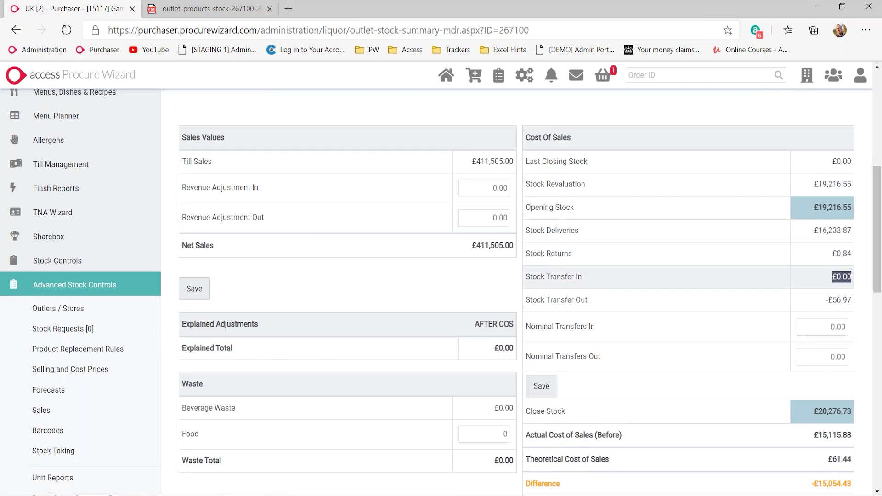
Step: Break down the -£56.97 Stock Transfer Out and open its requisition history in a new tab
{"action": "left_click", "coordinate": [840, 301]}
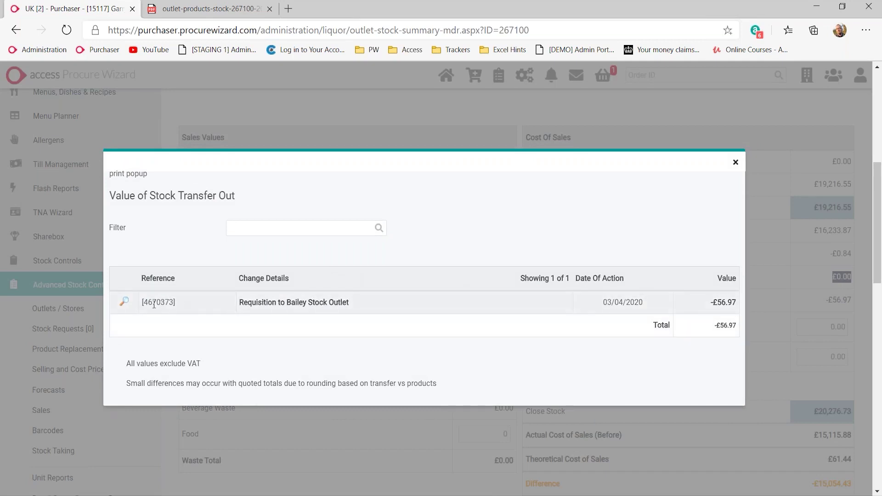
{"action": "left_click", "coordinate": [124, 302]}
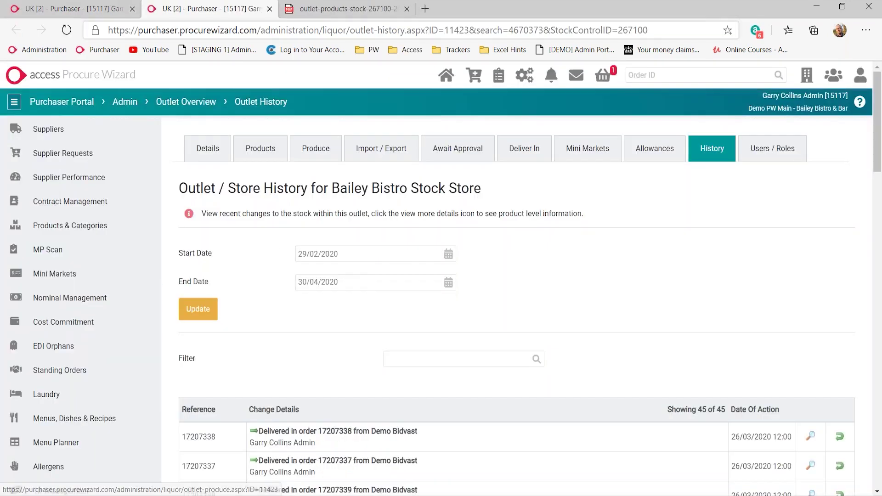
{"action": "scroll", "coordinate": [466, 309], "scroll_direction": "down", "scroll_amount": 3}
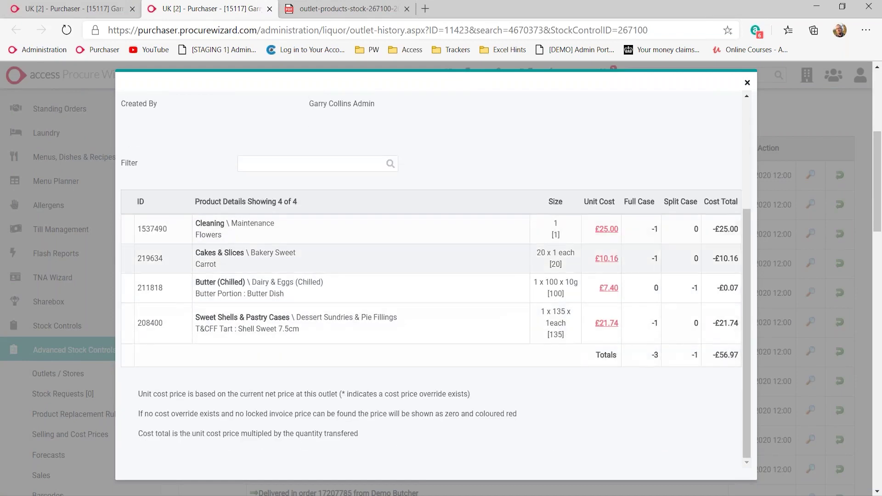
Step: Close the requisition details, go back to the summary tab and dismiss the breakdown
{"action": "left_click", "coordinate": [746, 83]}
{"action": "key", "text": "ctrl+shift+Tab"}
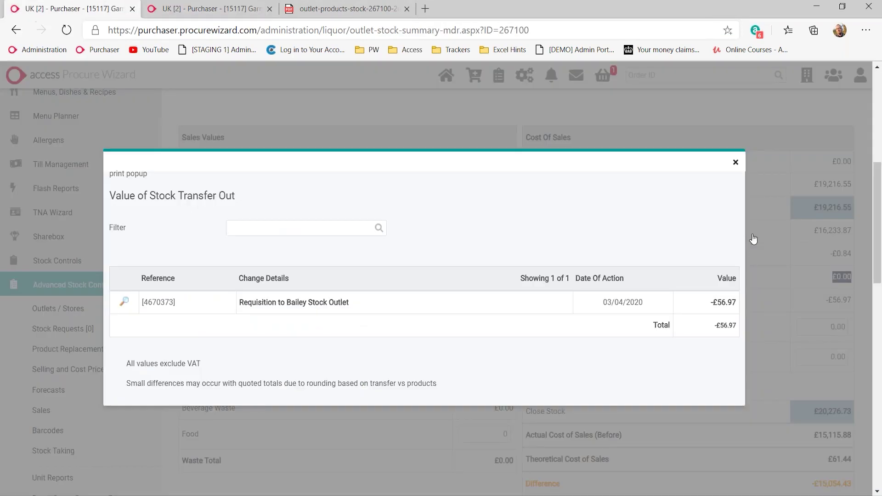
{"action": "left_click", "coordinate": [734, 163]}
{"action": "scroll", "coordinate": [786, 320], "scroll_direction": "down", "scroll_amount": 2}
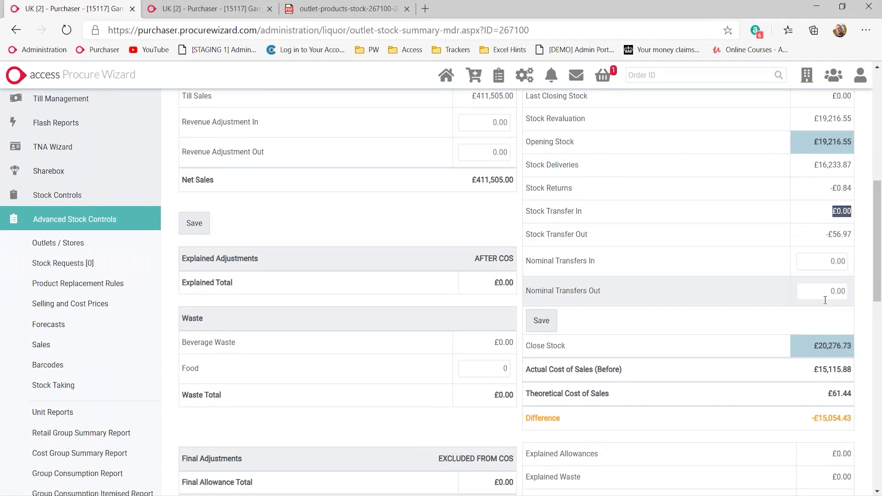
{"action": "scroll", "coordinate": [775, 343], "scroll_direction": "down", "scroll_amount": 4}
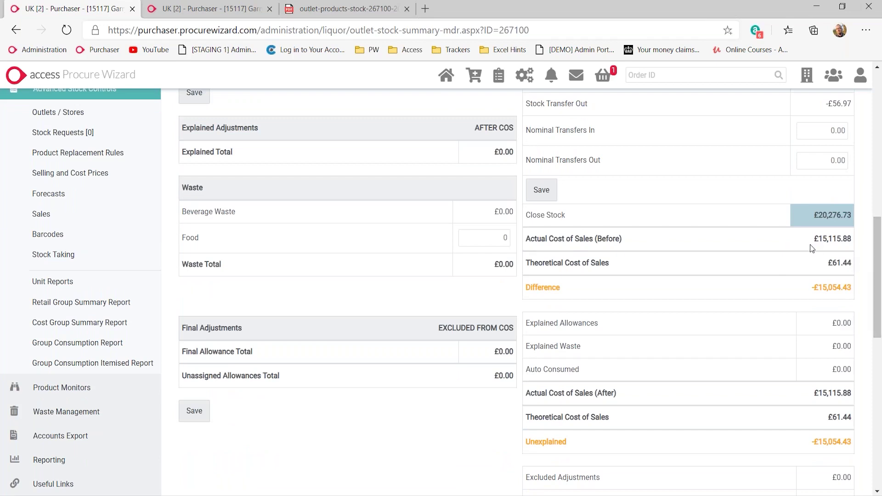
{"action": "left_click_drag", "start_coordinate": [829, 241], "coordinate": [832, 241]}
{"action": "scroll", "coordinate": [830, 314], "scroll_direction": "down", "scroll_amount": 1}
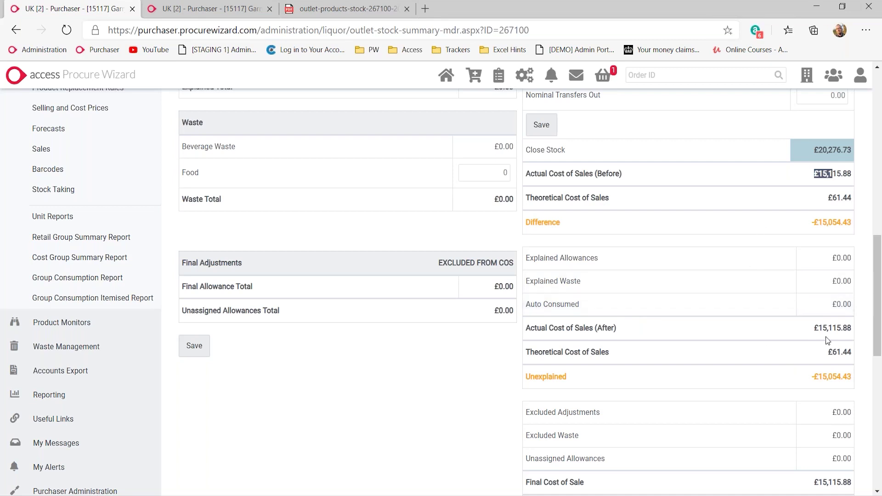
{"action": "scroll", "coordinate": [756, 332], "scroll_direction": "down", "scroll_amount": 3}
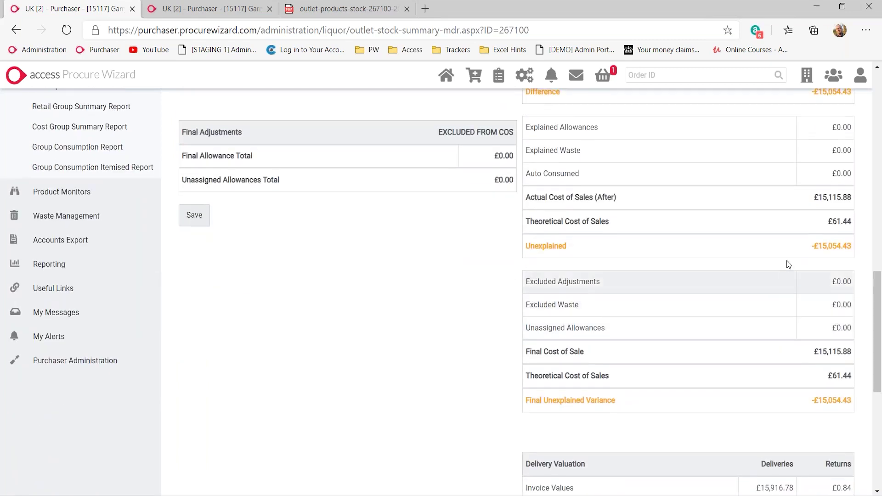
{"action": "left_click_drag", "start_coordinate": [836, 249], "coordinate": [852, 247]}
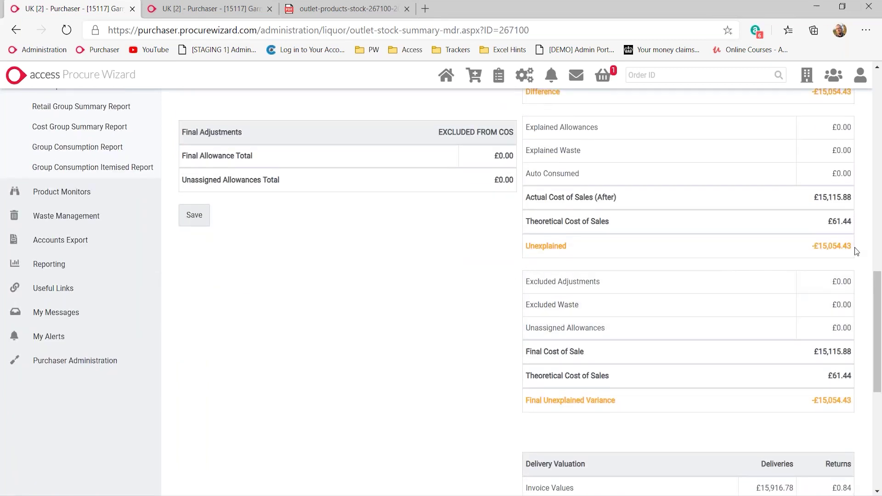
{"action": "left_click", "coordinate": [853, 265]}
{"action": "scroll", "coordinate": [728, 276], "scroll_direction": "down", "scroll_amount": 1}
{"action": "scroll", "coordinate": [727, 275], "scroll_direction": "down", "scroll_amount": 2}
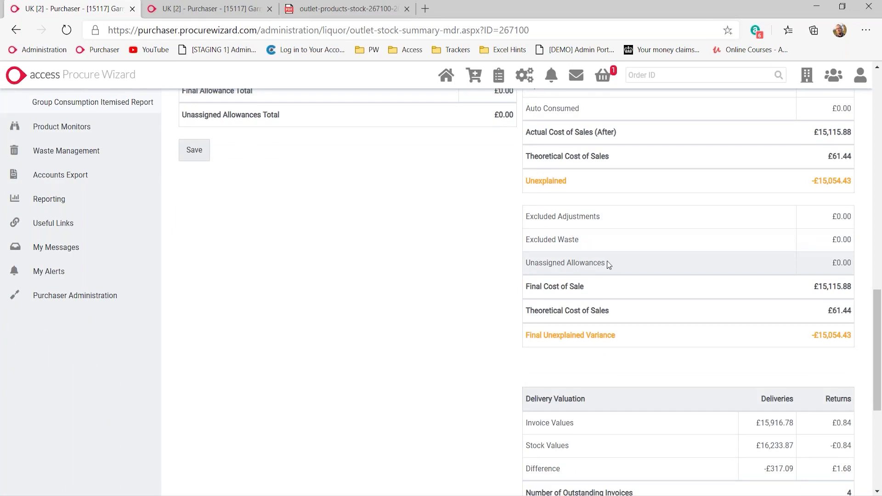
{"action": "scroll", "coordinate": [722, 342], "scroll_direction": "down", "scroll_amount": 9}
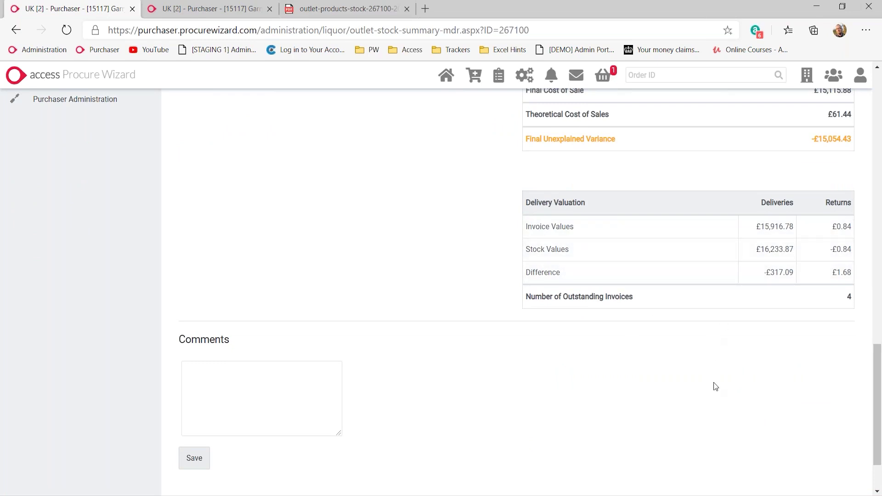
{"action": "scroll", "coordinate": [715, 385], "scroll_direction": "up", "scroll_amount": 20}
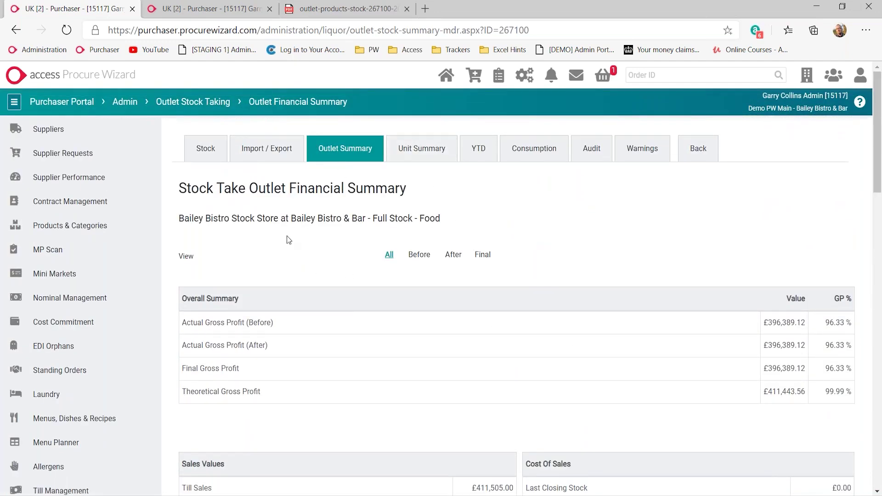
{"action": "left_click_drag", "start_coordinate": [448, 215], "coordinate": [355, 213]}
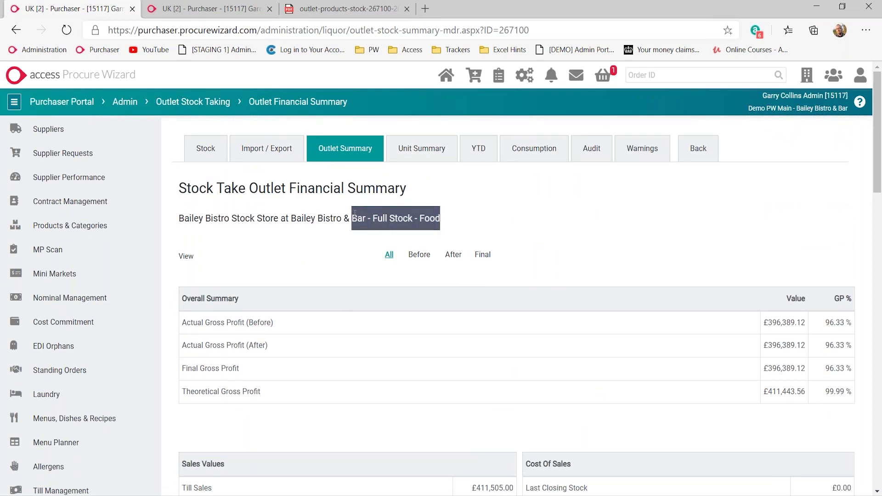
{"action": "left_click", "coordinate": [419, 148]}
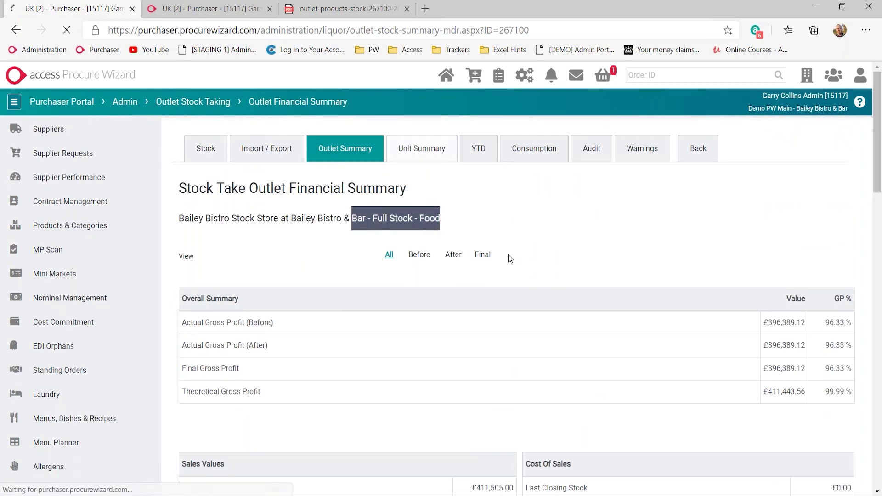
{"action": "scroll", "coordinate": [205, 310], "scroll_direction": "down", "scroll_amount": 4}
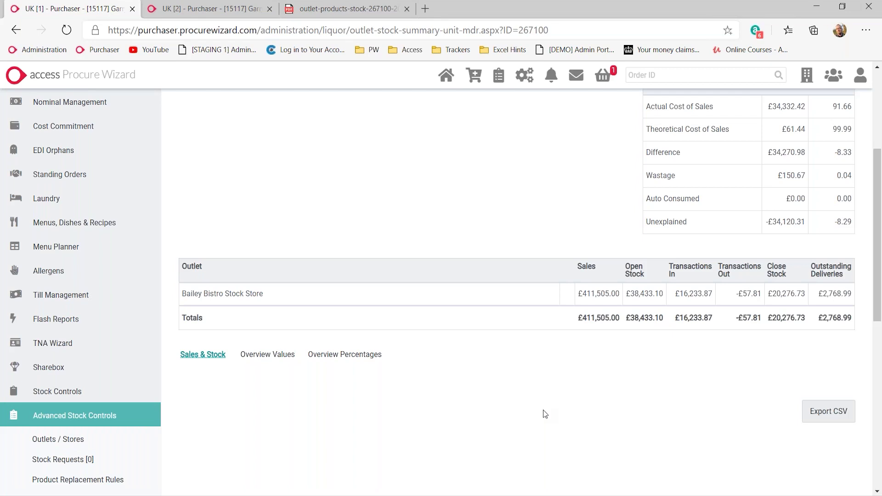
{"action": "scroll", "coordinate": [544, 409], "scroll_direction": "up", "scroll_amount": 5}
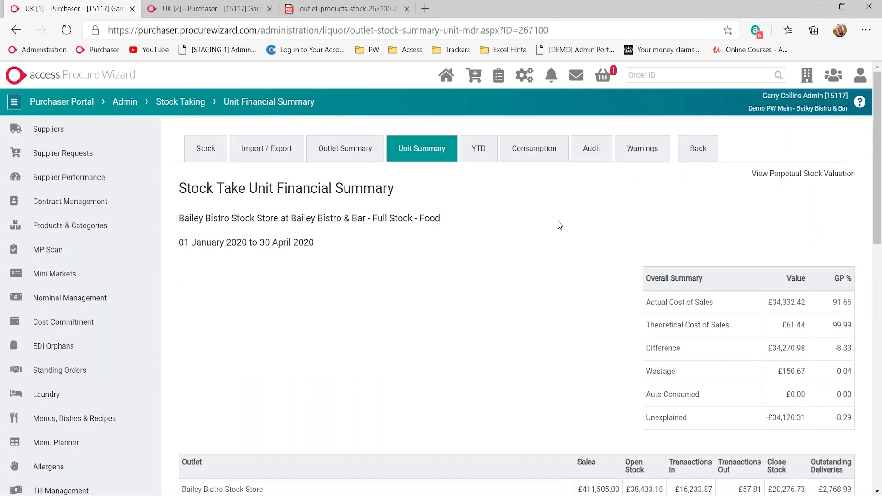
Step: Browse the Full Stock - Food consumption analysis down to Leeks: Loose and bring up its breakdown
{"action": "left_click", "coordinate": [531, 158]}
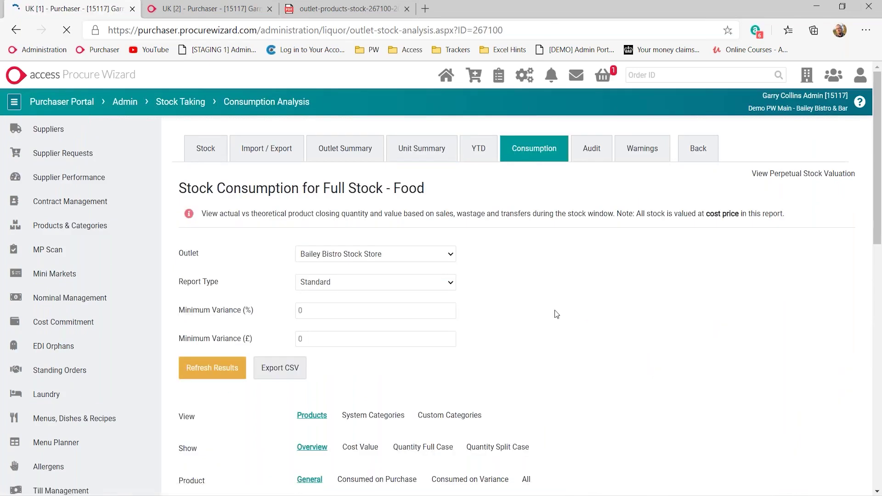
{"action": "scroll", "coordinate": [555, 311], "scroll_direction": "down", "scroll_amount": 8}
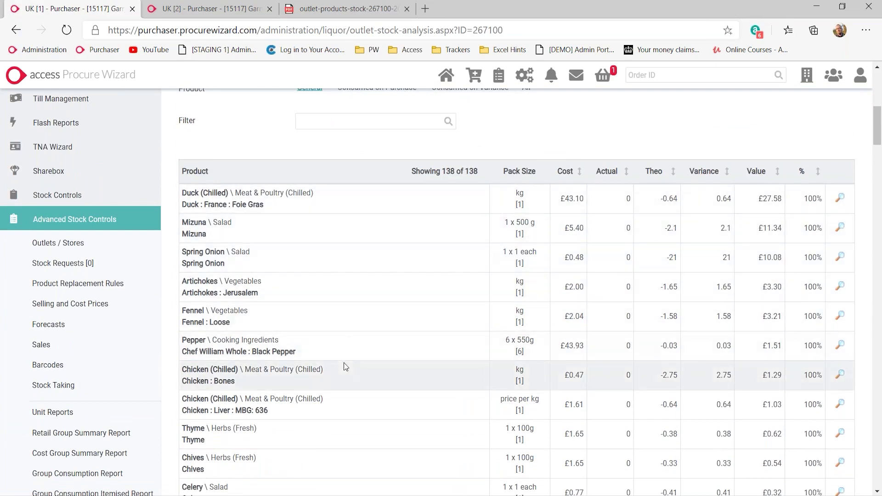
{"action": "scroll", "coordinate": [409, 302], "scroll_direction": "down", "scroll_amount": 7}
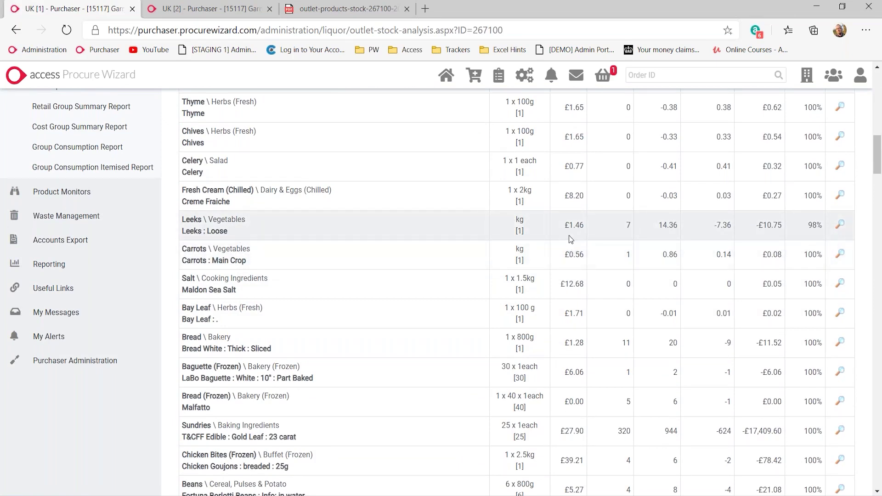
{"action": "scroll", "coordinate": [583, 235], "scroll_direction": "up", "scroll_amount": 8}
{"action": "scroll", "coordinate": [585, 235], "scroll_direction": "down", "scroll_amount": 5}
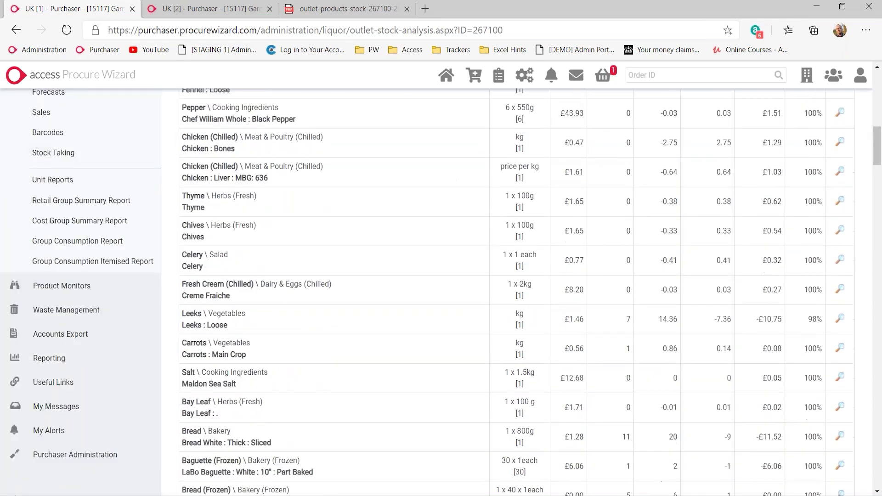
{"action": "scroll", "coordinate": [606, 268], "scroll_direction": "down", "scroll_amount": 1}
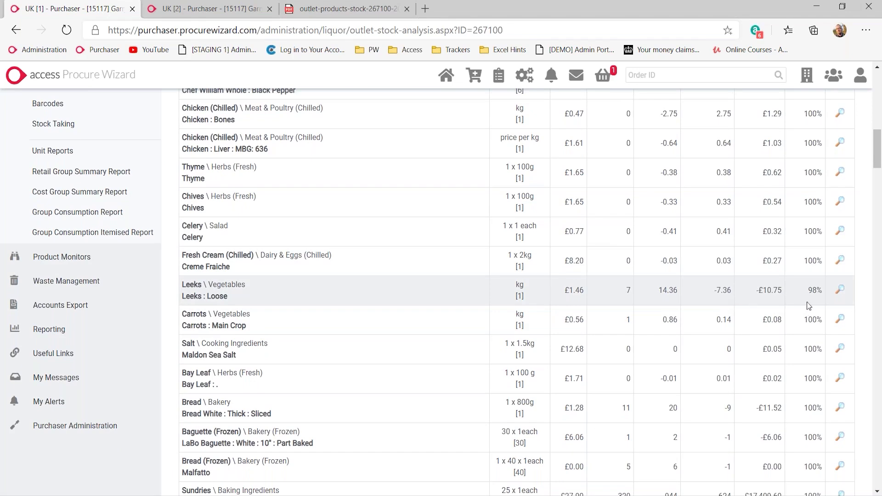
{"action": "scroll", "coordinate": [807, 303], "scroll_direction": "up", "scroll_amount": 1}
{"action": "scroll", "coordinate": [806, 303], "scroll_direction": "up", "scroll_amount": 2}
{"action": "scroll", "coordinate": [806, 303], "scroll_direction": "down", "scroll_amount": 2}
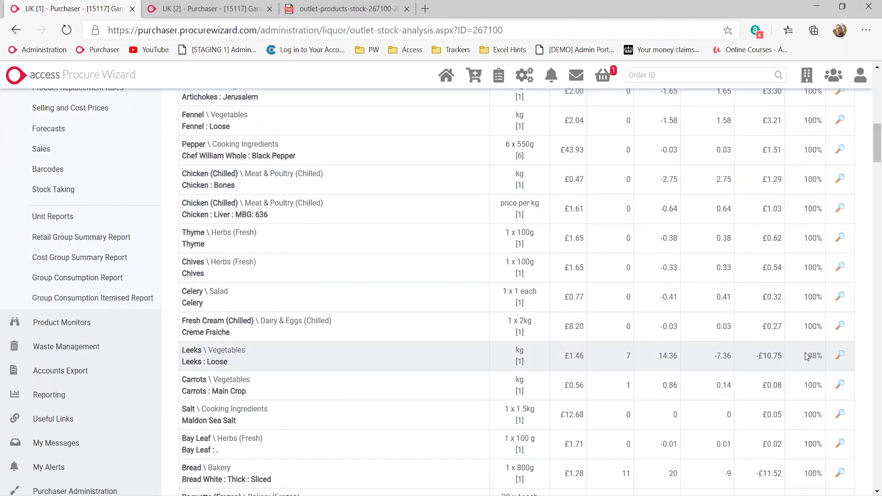
{"action": "left_click", "coordinate": [840, 357]}
Step: Review the Leeks : Loose breakdown, highlighting the 0.138 kg Roasted Jerusalem Artichoke Soup sale
{"action": "scroll", "coordinate": [416, 235], "scroll_direction": "down", "scroll_amount": 4}
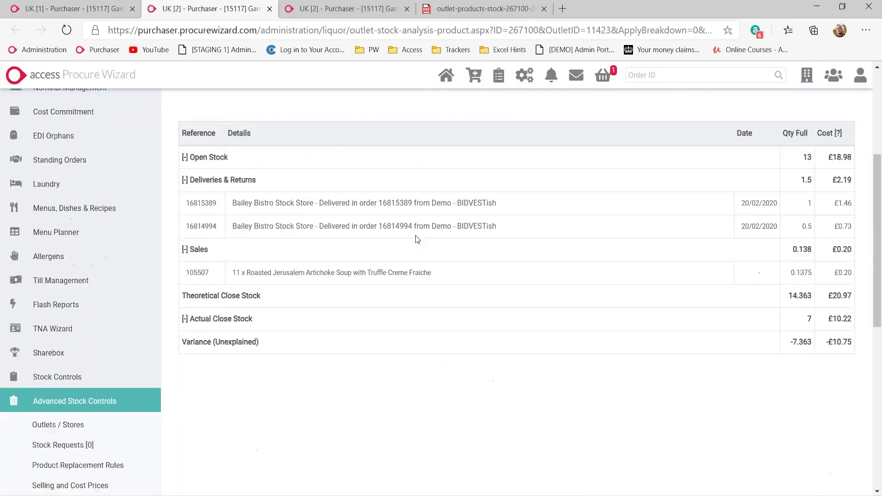
{"action": "scroll", "coordinate": [415, 235], "scroll_direction": "down", "scroll_amount": 4}
{"action": "scroll", "coordinate": [416, 236], "scroll_direction": "up", "scroll_amount": 6}
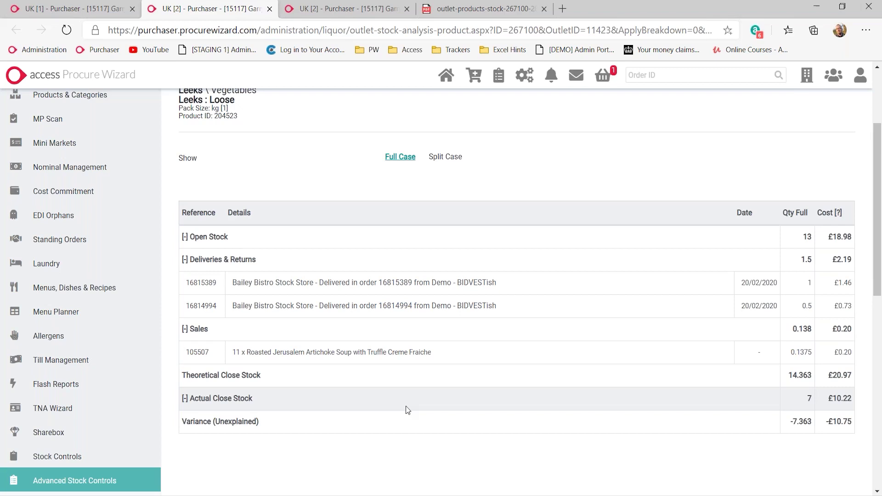
{"action": "left_click_drag", "start_coordinate": [436, 357], "coordinate": [256, 357]}
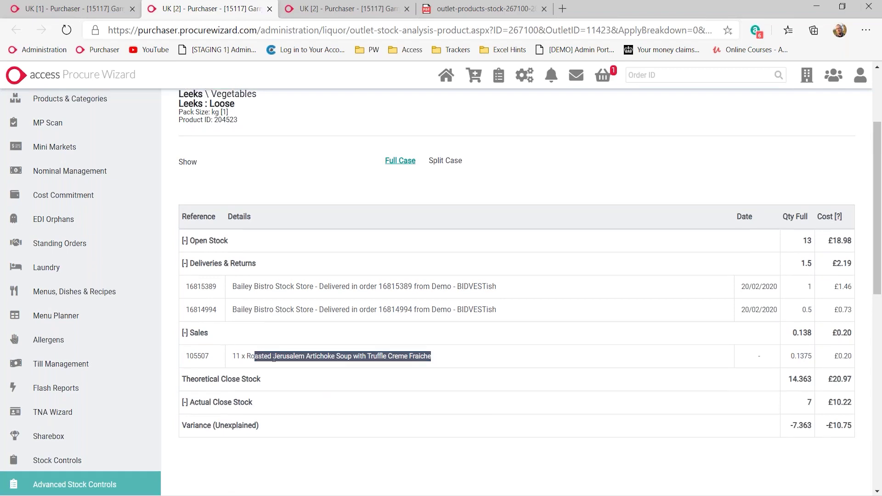
{"action": "scroll", "coordinate": [390, 301], "scroll_direction": "up", "scroll_amount": 3}
{"action": "left_click", "coordinate": [591, 152]}
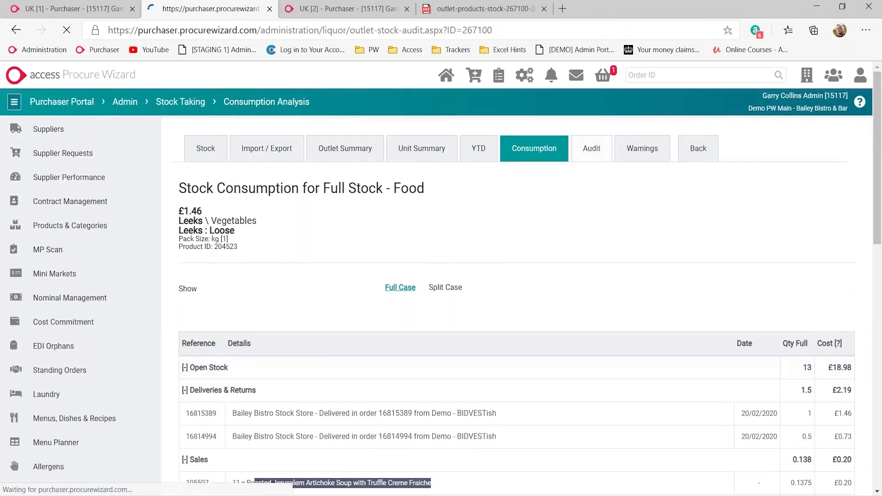
Step: Scroll through the Stock Take Audit Log's Product Audit list and back to the top
{"action": "scroll", "coordinate": [641, 398], "scroll_direction": "down", "scroll_amount": 3}
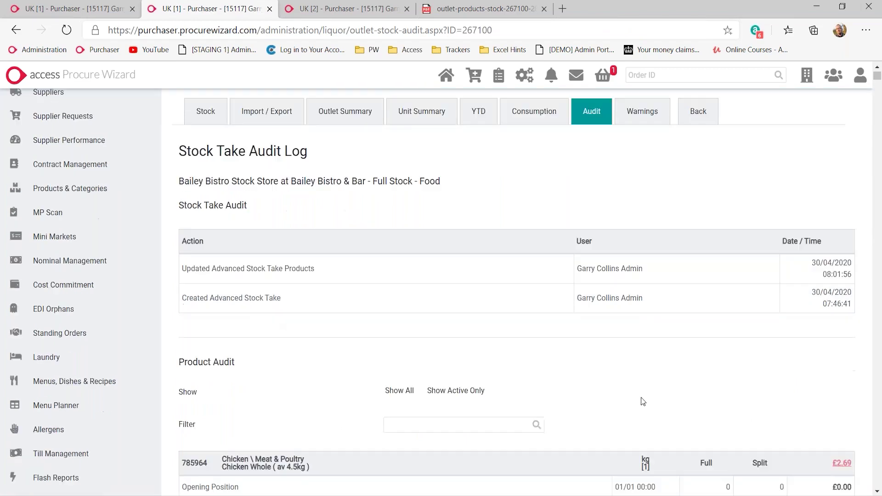
{"action": "scroll", "coordinate": [632, 360], "scroll_direction": "up", "scroll_amount": 3}
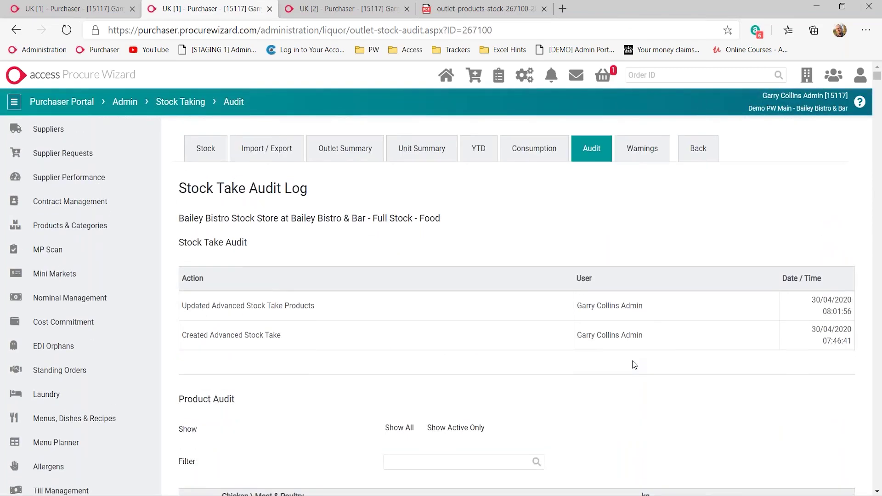
{"action": "scroll", "coordinate": [632, 360], "scroll_direction": "down", "scroll_amount": 5}
{"action": "scroll", "coordinate": [631, 361], "scroll_direction": "down", "scroll_amount": 3}
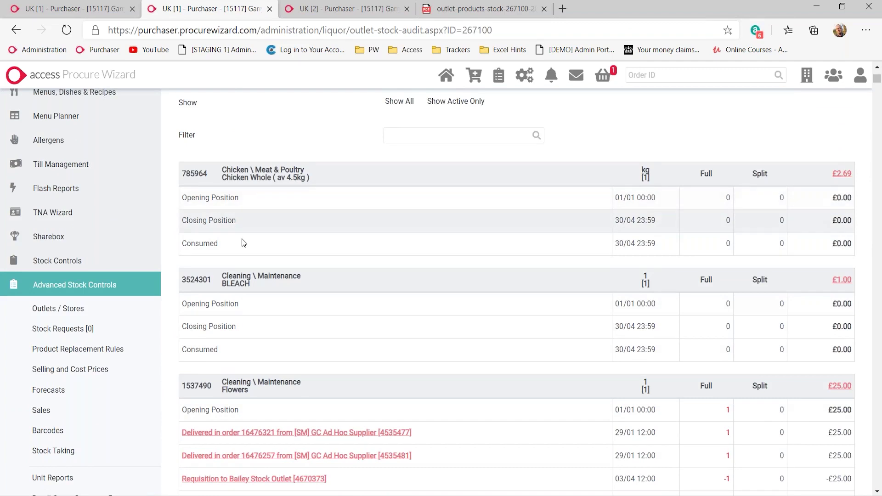
{"action": "scroll", "coordinate": [284, 293], "scroll_direction": "down", "scroll_amount": 3}
{"action": "scroll", "coordinate": [283, 293], "scroll_direction": "down", "scroll_amount": 2}
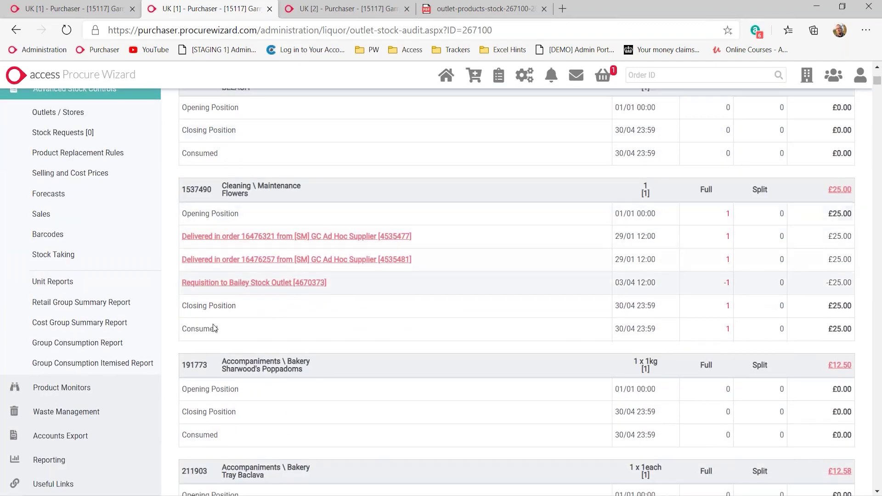
{"action": "scroll", "coordinate": [346, 272], "scroll_direction": "down", "scroll_amount": 12}
{"action": "scroll", "coordinate": [351, 266], "scroll_direction": "down", "scroll_amount": 4}
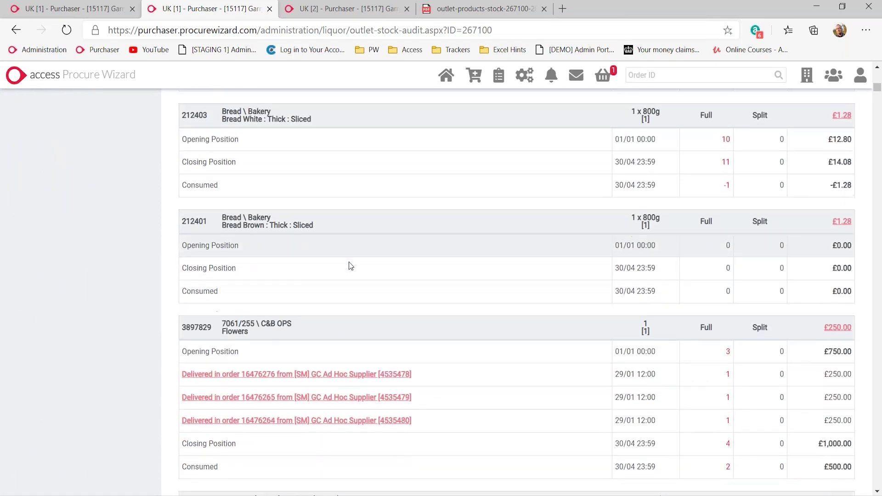
{"action": "scroll", "coordinate": [449, 293], "scroll_direction": "down", "scroll_amount": 10}
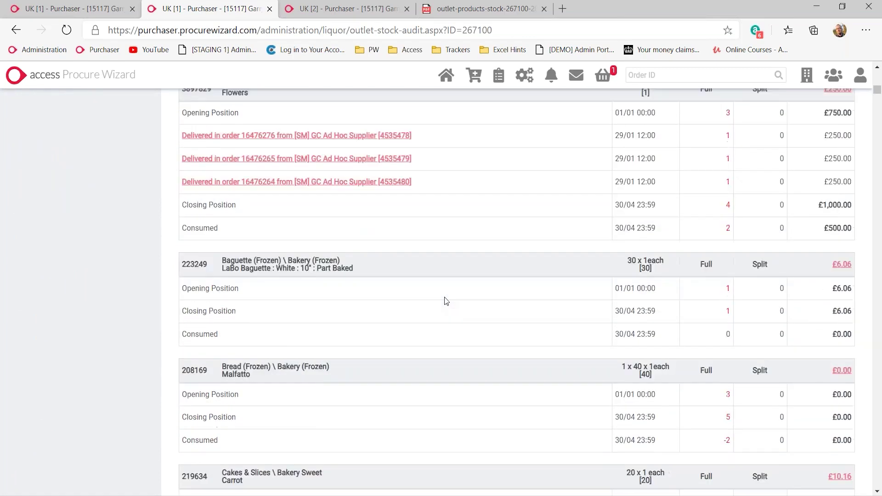
{"action": "scroll", "coordinate": [458, 323], "scroll_direction": "down", "scroll_amount": 2}
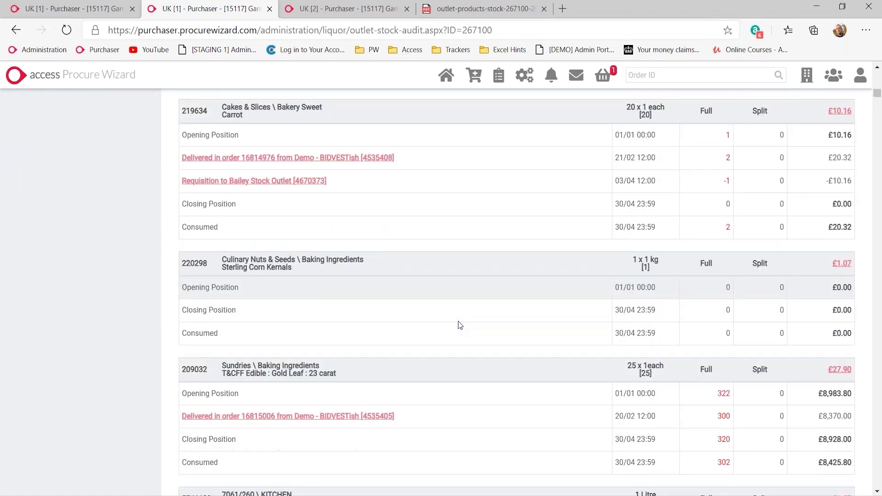
{"action": "scroll", "coordinate": [325, 282], "scroll_direction": "up", "scroll_amount": 1}
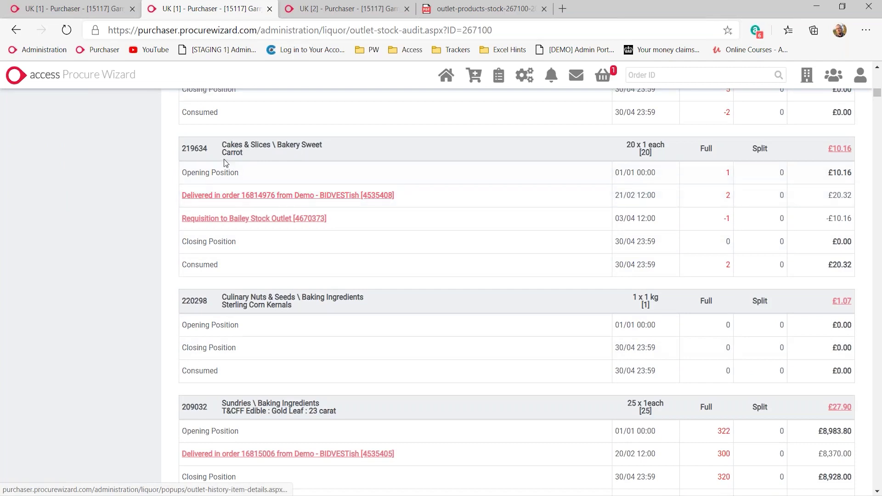
{"action": "scroll", "coordinate": [361, 227], "scroll_direction": "up", "scroll_amount": 20}
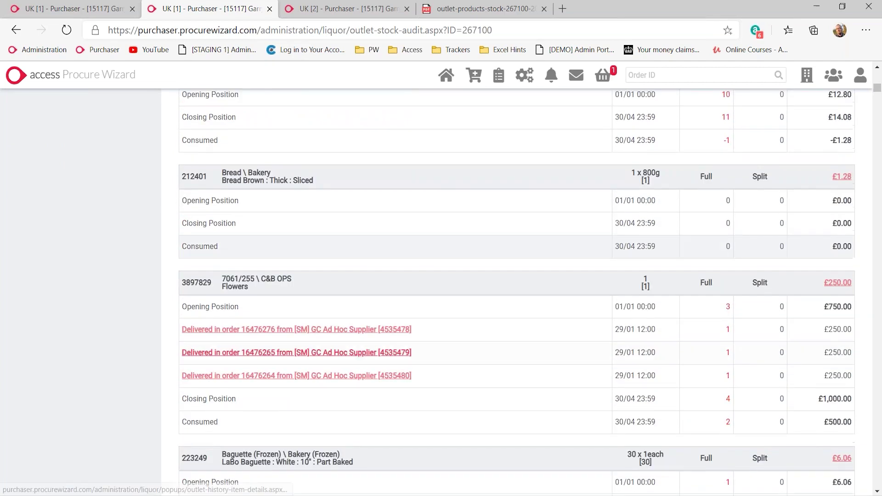
{"action": "scroll", "coordinate": [429, 296], "scroll_direction": "up", "scroll_amount": 8}
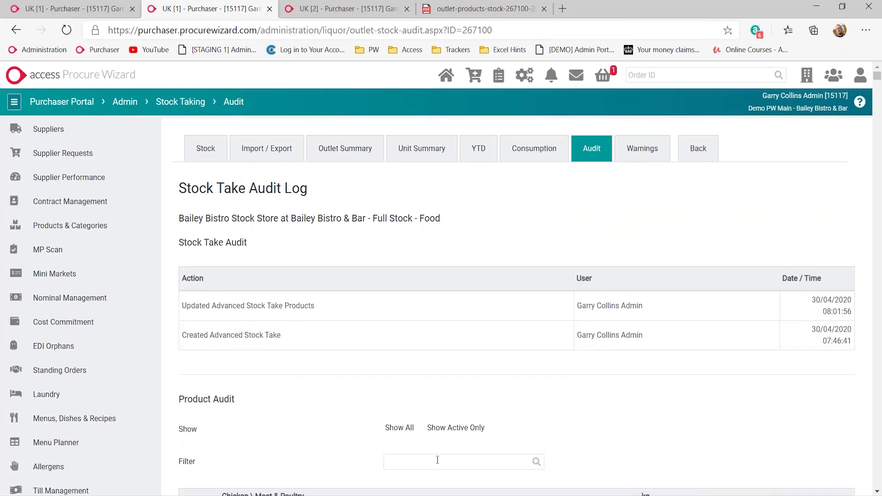
{"action": "scroll", "coordinate": [561, 382], "scroll_direction": "down", "scroll_amount": 20}
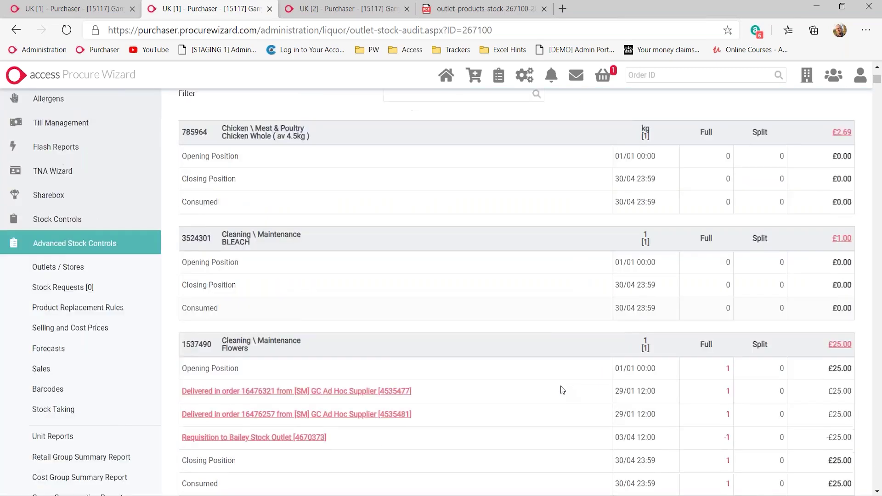
{"action": "scroll", "coordinate": [449, 236], "scroll_direction": "up", "scroll_amount": 20}
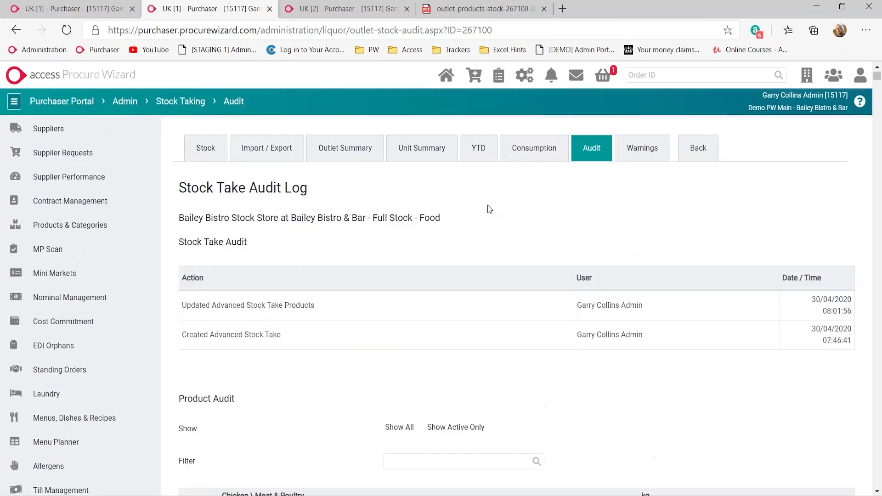
{"action": "left_click", "coordinate": [411, 148]}
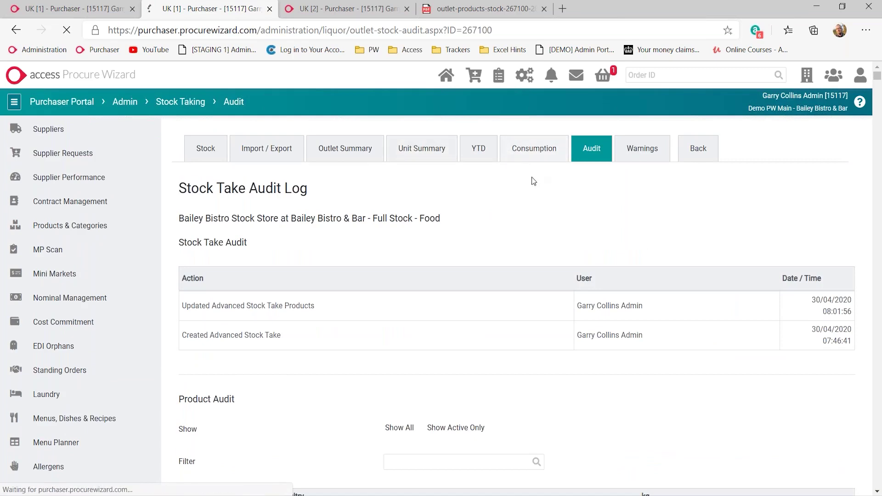
{"action": "scroll", "coordinate": [608, 257], "scroll_direction": "down", "scroll_amount": 15}
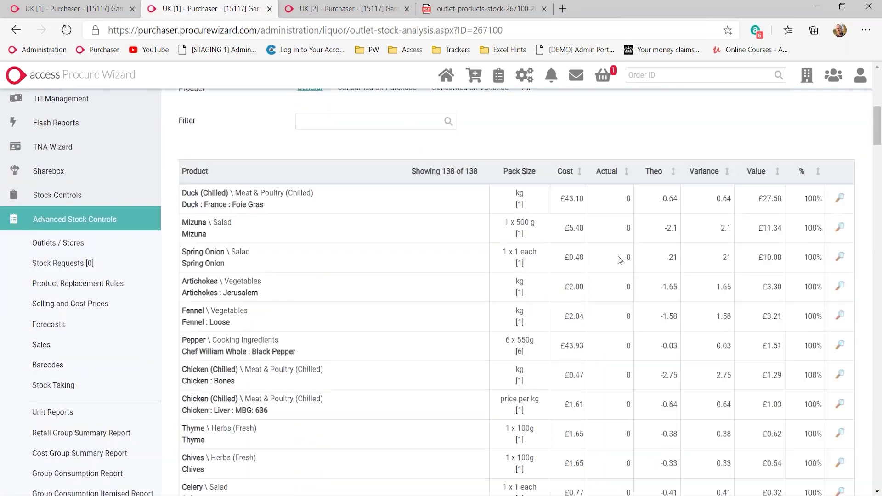
{"action": "scroll", "coordinate": [800, 228], "scroll_direction": "down", "scroll_amount": 6}
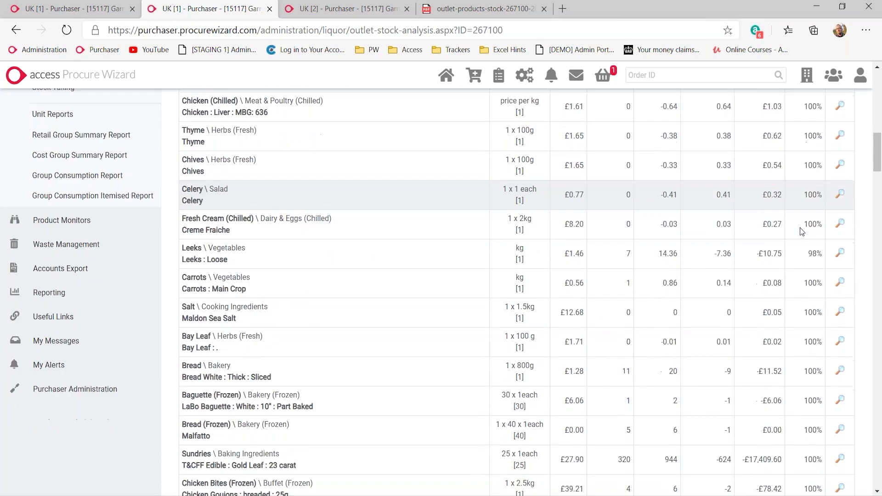
{"action": "scroll", "coordinate": [801, 230], "scroll_direction": "up", "scroll_amount": 10}
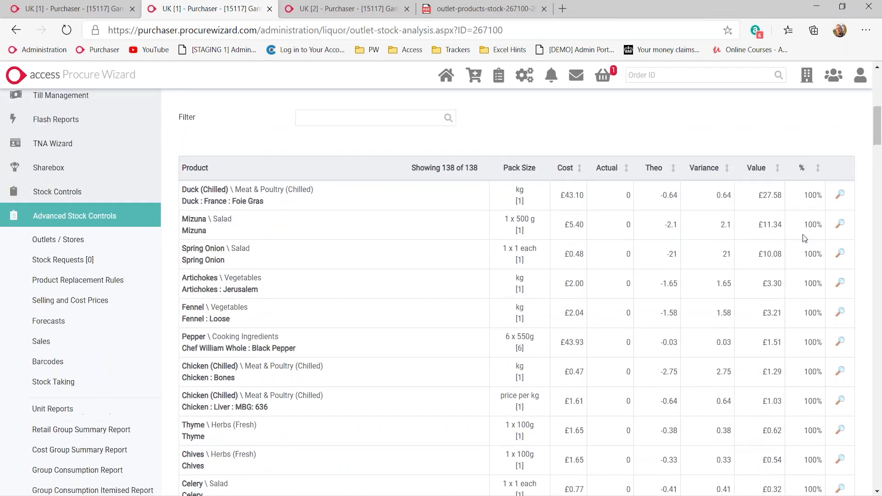
{"action": "scroll", "coordinate": [802, 235], "scroll_direction": "down", "scroll_amount": 15}
{"action": "scroll", "coordinate": [803, 235], "scroll_direction": "up", "scroll_amount": 2}
{"action": "scroll", "coordinate": [803, 237], "scroll_direction": "up", "scroll_amount": 3}
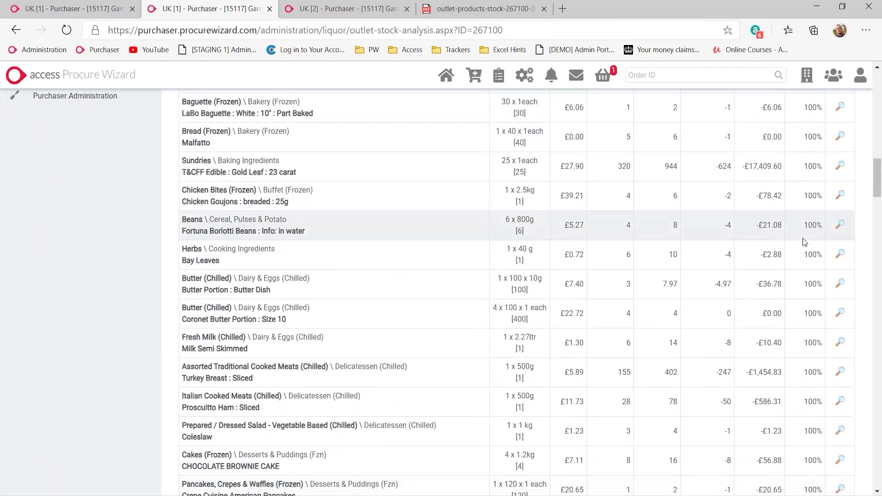
{"action": "scroll", "coordinate": [803, 239], "scroll_direction": "down", "scroll_amount": 10}
{"action": "scroll", "coordinate": [822, 241], "scroll_direction": "down", "scroll_amount": 1}
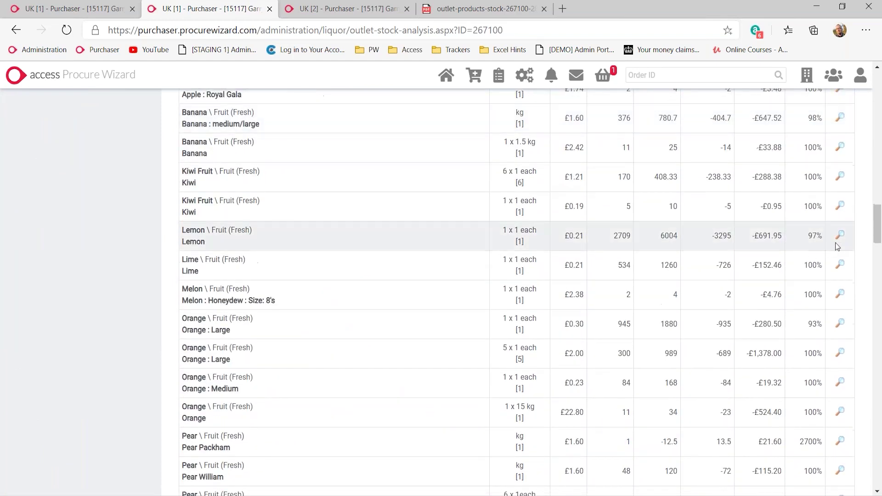
Step: Open the Lemon consumption breakdown and check the 20/02/2020 delivery's quantity of 24
{"action": "left_click", "coordinate": [840, 238]}
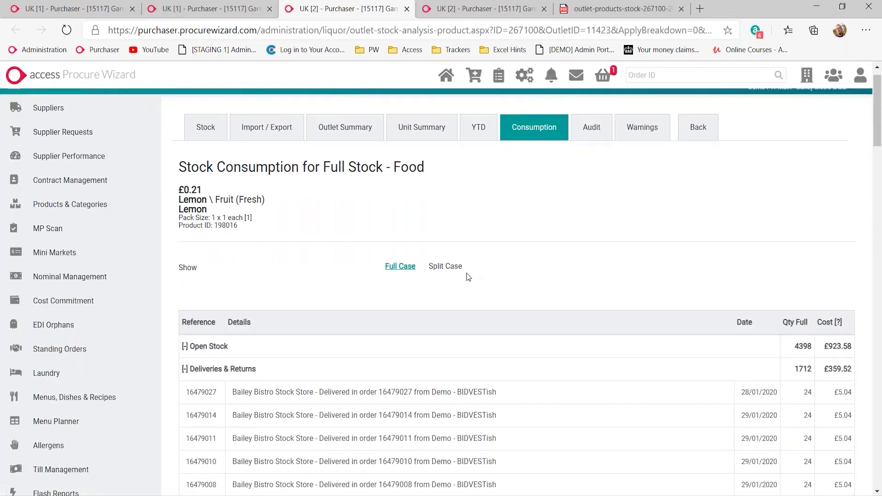
{"action": "scroll", "coordinate": [465, 273], "scroll_direction": "down", "scroll_amount": 15}
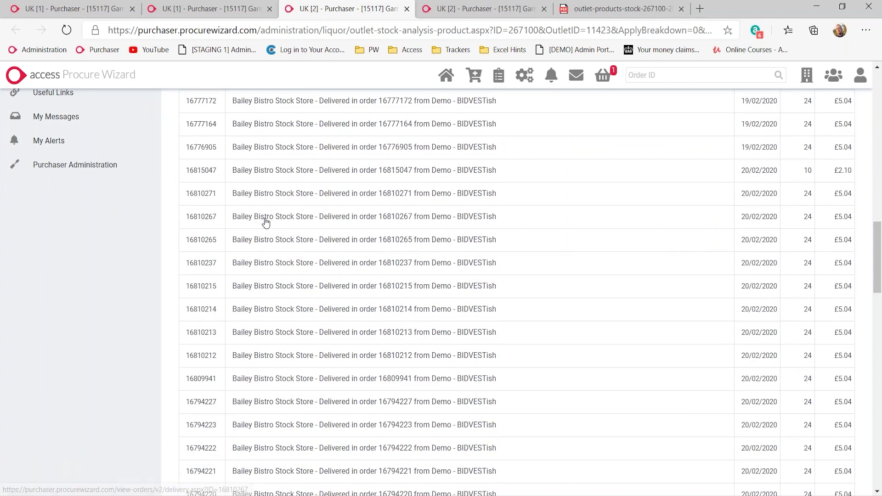
{"action": "left_click", "coordinate": [376, 217]}
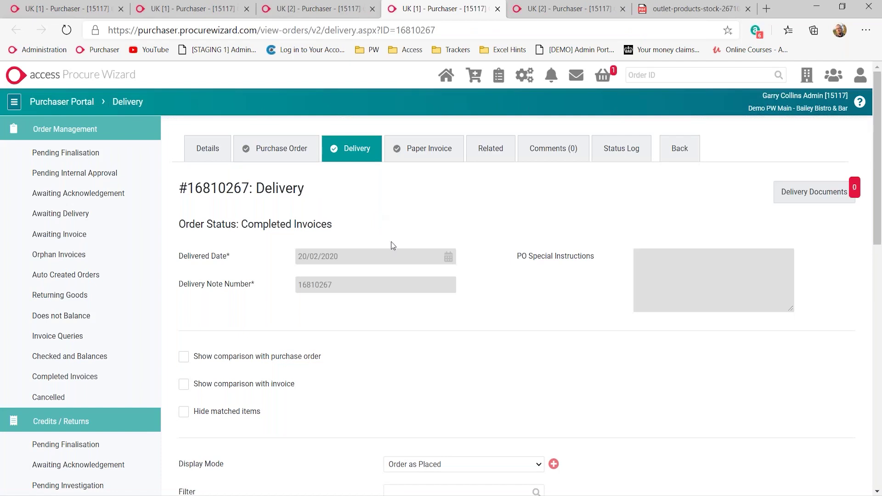
{"action": "scroll", "coordinate": [525, 265], "scroll_direction": "down", "scroll_amount": 1}
{"action": "scroll", "coordinate": [523, 266], "scroll_direction": "down", "scroll_amount": 9}
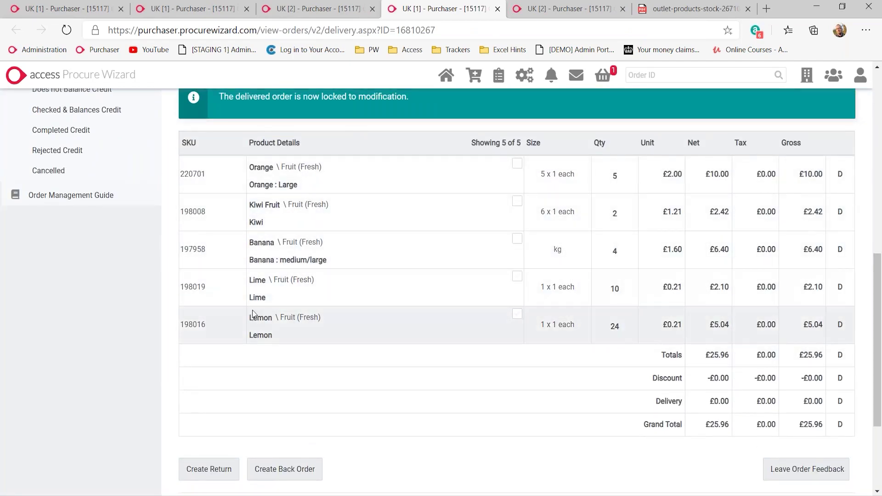
{"action": "double_click", "coordinate": [610, 328]}
{"action": "scroll", "coordinate": [717, 355], "scroll_direction": "up", "scroll_amount": 1}
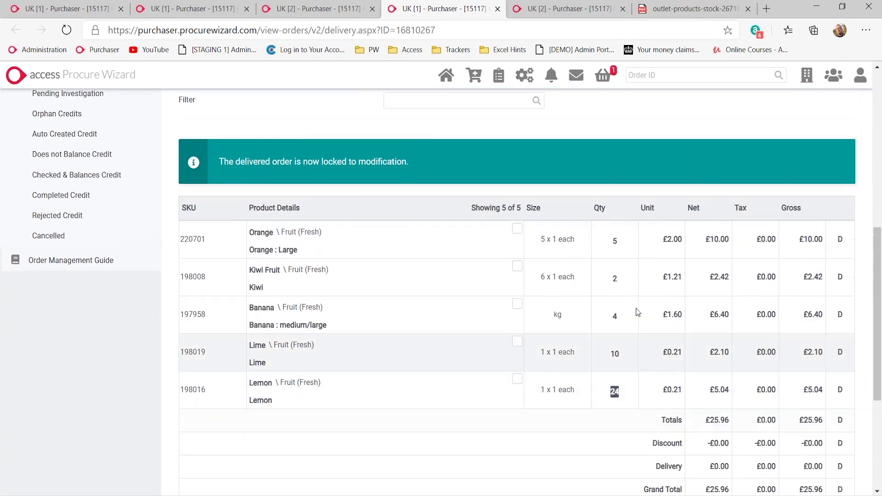
Step: Compare the delivery details with the Lemon breakdown, ending at the breakdown's top
{"action": "left_click", "coordinate": [323, 6]}
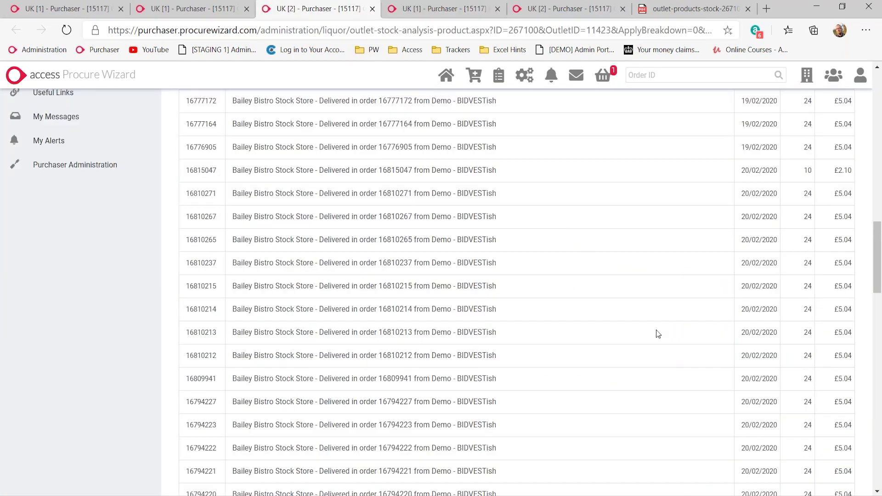
{"action": "scroll", "coordinate": [657, 333], "scroll_direction": "down", "scroll_amount": 1}
{"action": "scroll", "coordinate": [656, 329], "scroll_direction": "down", "scroll_amount": 6}
{"action": "left_click", "coordinate": [431, 10]}
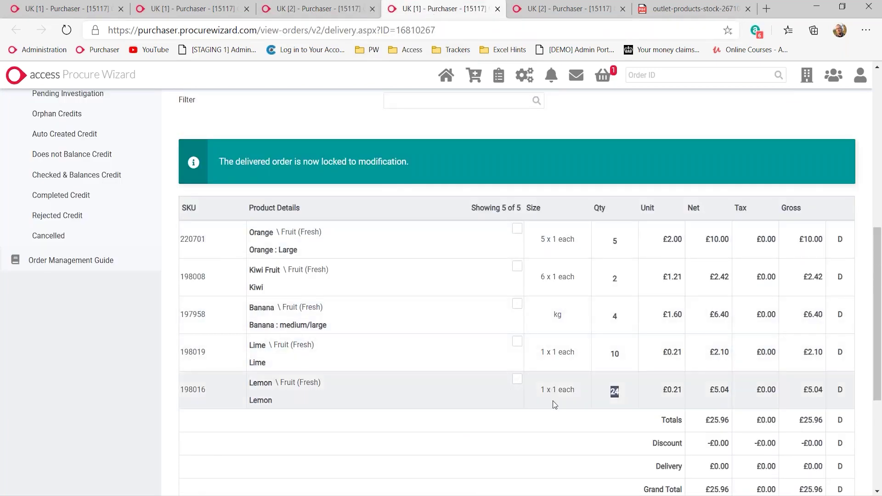
{"action": "left_click", "coordinate": [307, 4]}
{"action": "scroll", "coordinate": [506, 360], "scroll_direction": "up", "scroll_amount": 15}
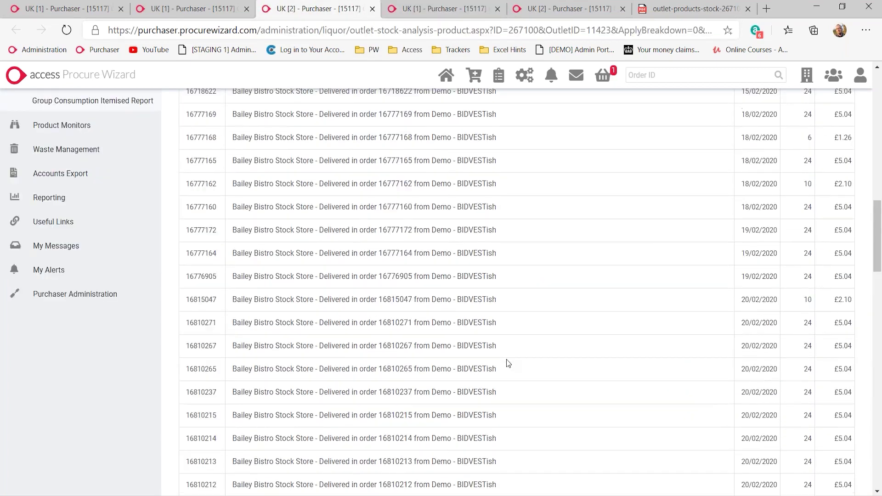
{"action": "scroll", "coordinate": [506, 359], "scroll_direction": "up", "scroll_amount": 8}
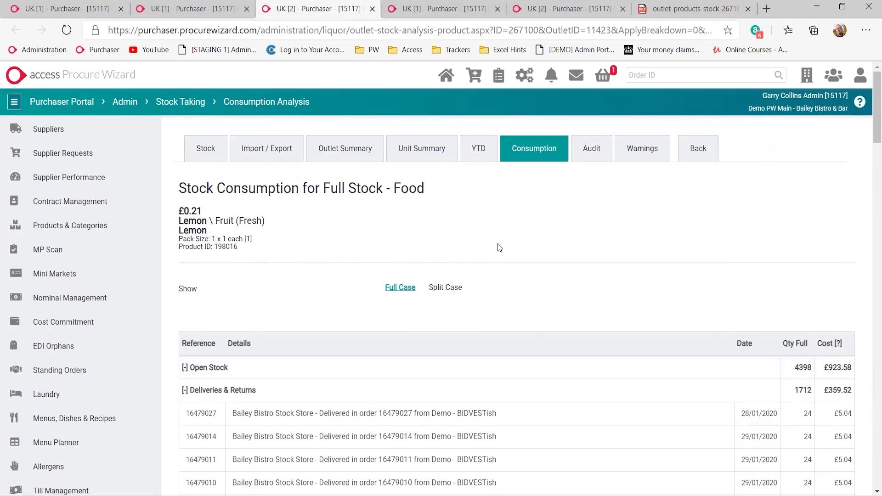
Step: Check the stock take warning that 94 orders not delivered prevent the stock from being locked
{"action": "left_click", "coordinate": [419, 162]}
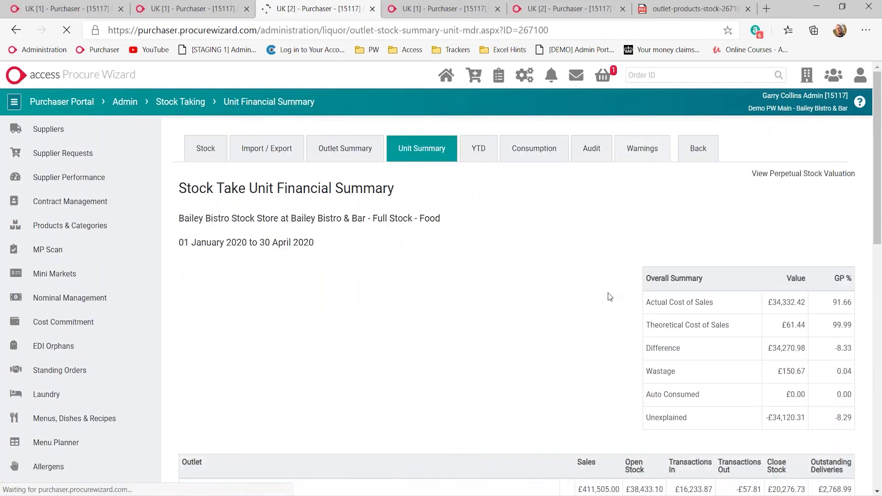
{"action": "scroll", "coordinate": [608, 293], "scroll_direction": "down", "scroll_amount": 4}
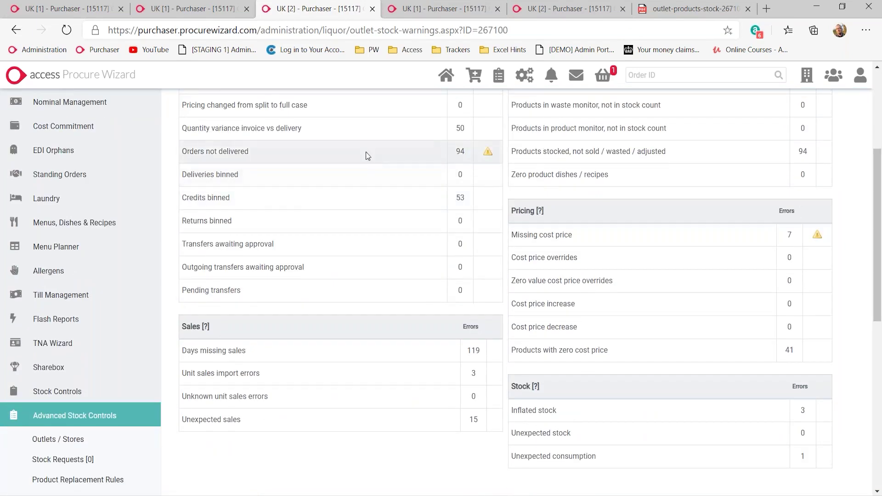
{"action": "mouse_move", "coordinate": [487, 152]}
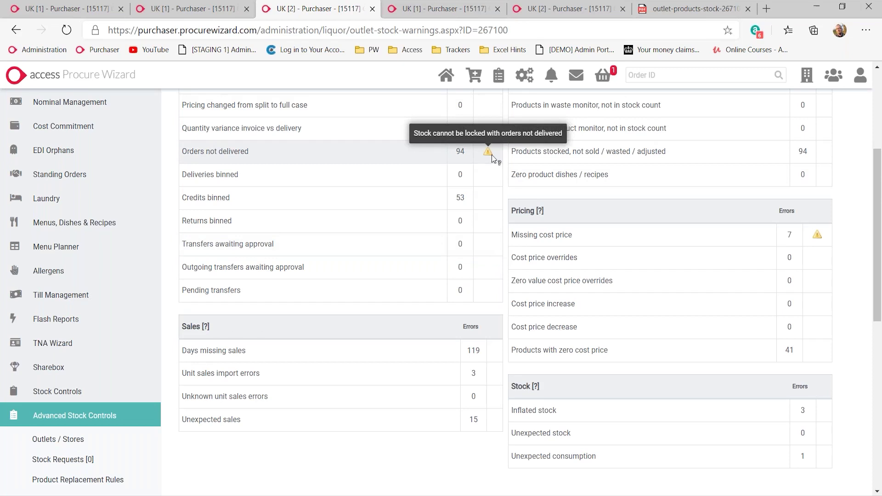
{"action": "scroll", "coordinate": [487, 250], "scroll_direction": "up", "scroll_amount": 4}
Step: Review the Unit Financial Summary's overall cost-of-sales figures and the outlet totals table
{"action": "left_click", "coordinate": [412, 154]}
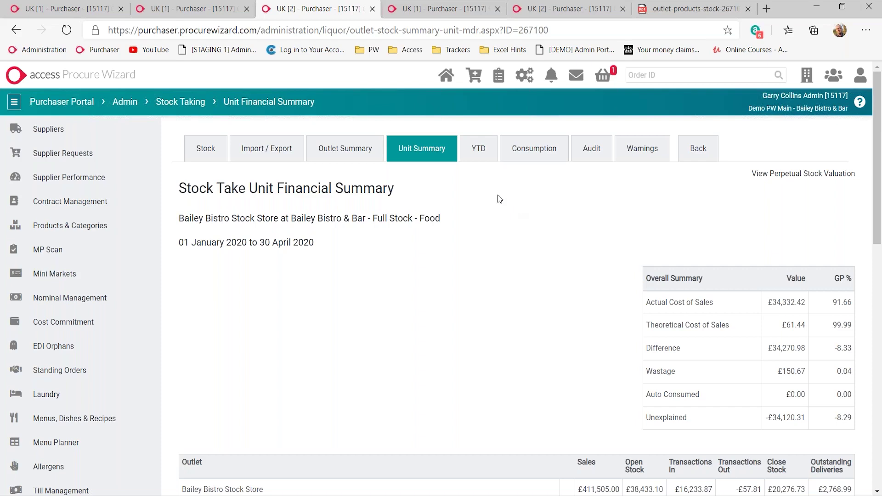
{"action": "scroll", "coordinate": [445, 265], "scroll_direction": "down", "scroll_amount": 3}
{"action": "scroll", "coordinate": [445, 265], "scroll_direction": "down", "scroll_amount": 2}
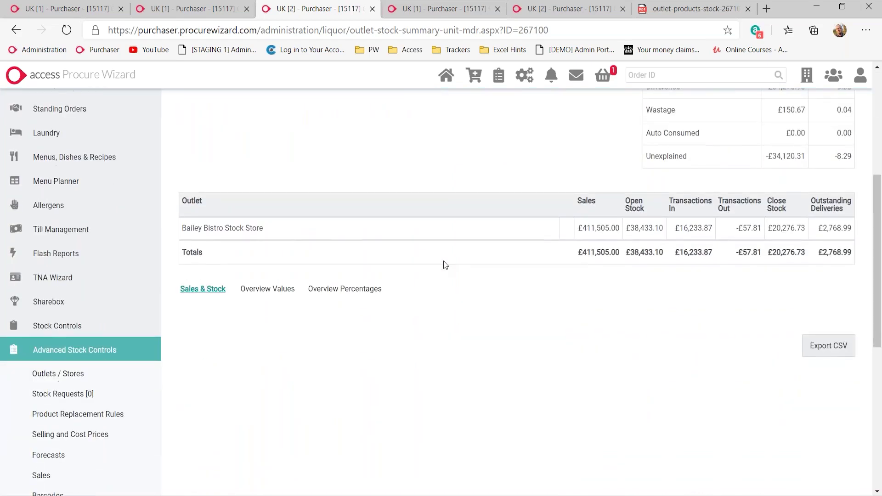
{"action": "scroll", "coordinate": [460, 360], "scroll_direction": "down", "scroll_amount": 1}
{"action": "scroll", "coordinate": [461, 359], "scroll_direction": "down", "scroll_amount": 5}
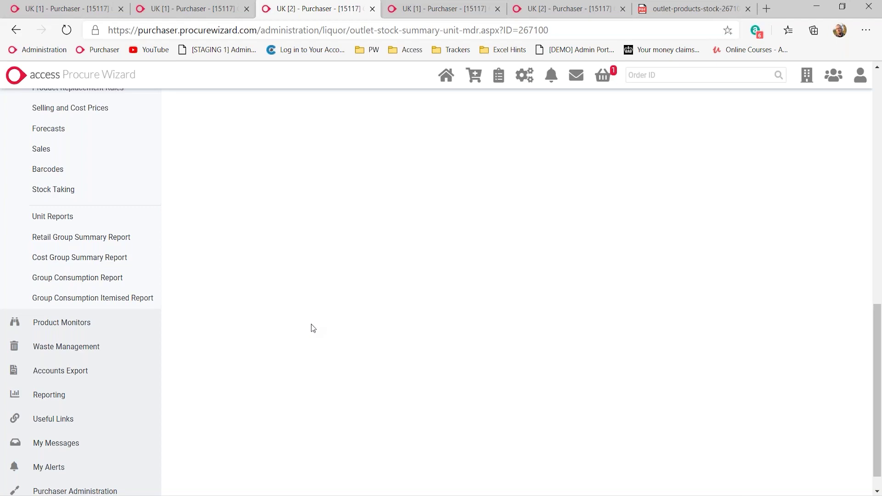
Step: Inspect the Group Consumption Report filters: product None, Global period set, Any Group, financial periods
{"action": "left_click", "coordinate": [96, 278]}
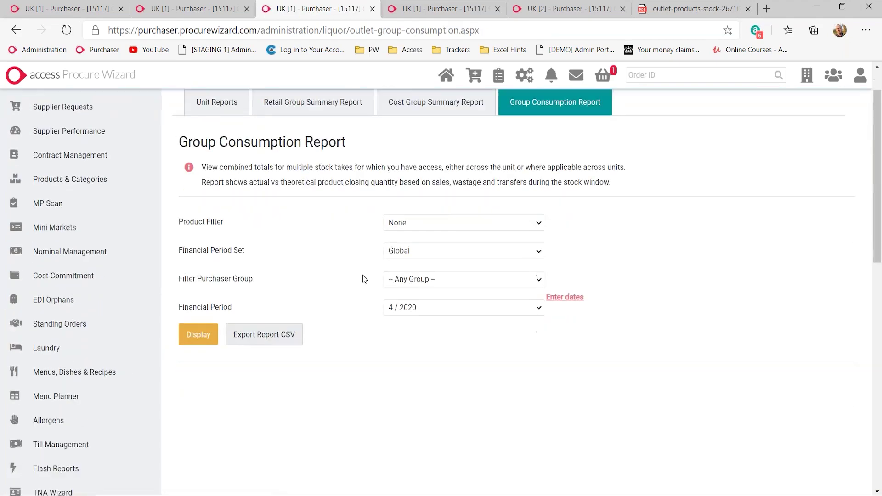
{"action": "scroll", "coordinate": [363, 275], "scroll_direction": "down", "scroll_amount": 3}
{"action": "left_click", "coordinate": [417, 140]}
{"action": "left_click", "coordinate": [353, 188]}
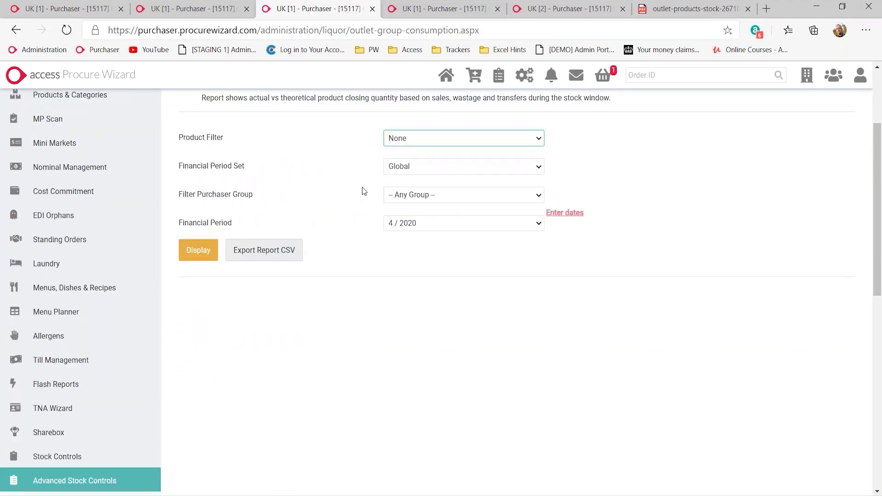
{"action": "left_click", "coordinate": [418, 168]}
{"action": "left_click", "coordinate": [418, 170]}
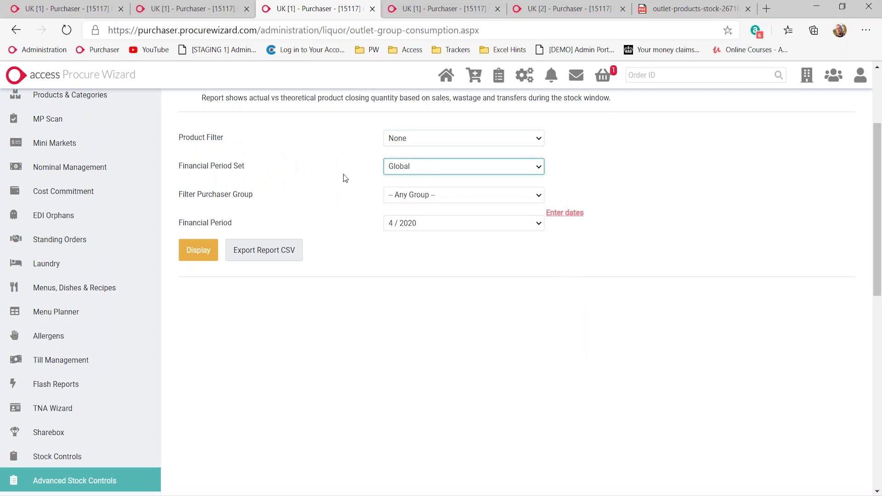
{"action": "left_click", "coordinate": [415, 197]}
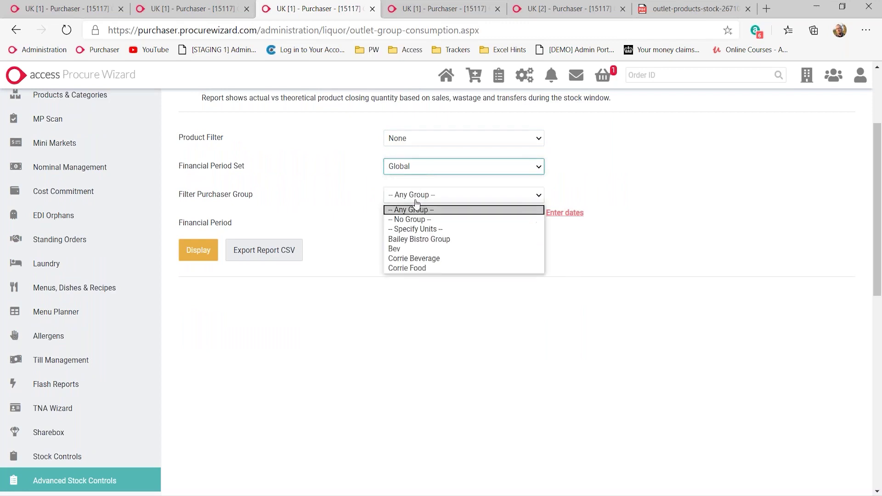
{"action": "left_click", "coordinate": [431, 295]}
{"action": "left_click", "coordinate": [440, 226]}
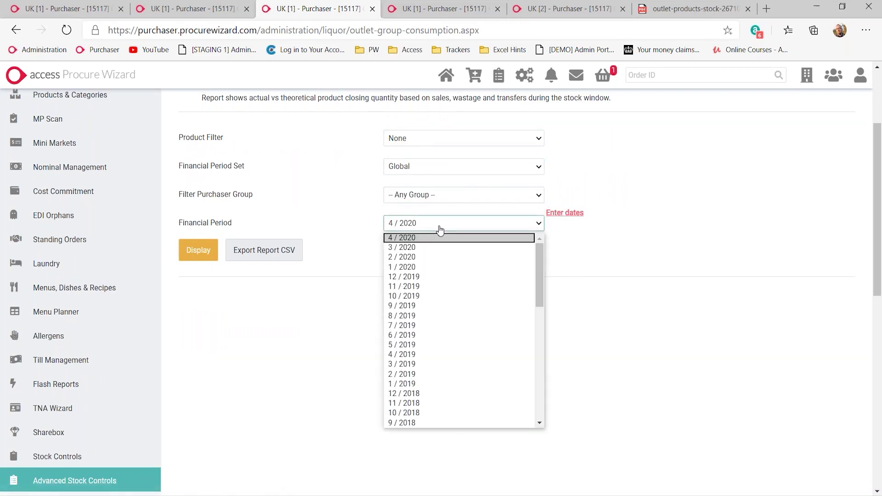
{"action": "scroll", "coordinate": [334, 292], "scroll_direction": "up", "scroll_amount": 3}
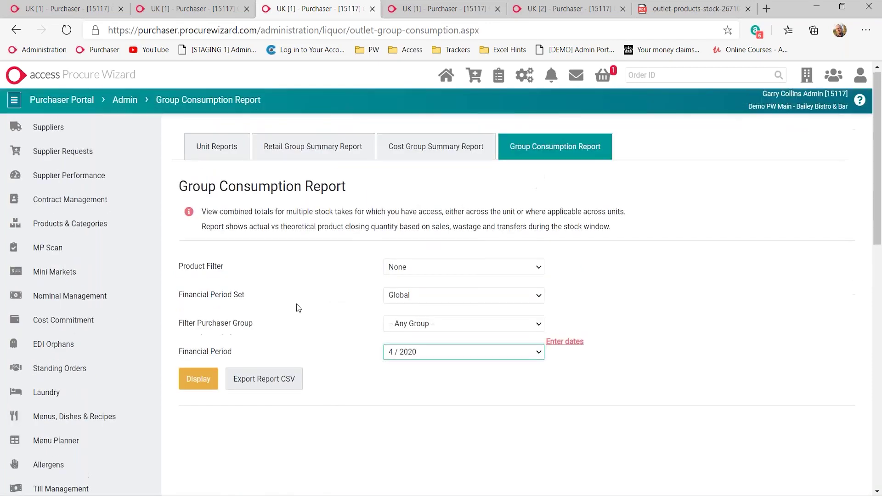
Step: View the Cost Group Summary Report, then the Unit Reports list of downloadable reports
{"action": "left_click", "coordinate": [436, 153]}
{"action": "left_click", "coordinate": [238, 154]}
{"action": "scroll", "coordinate": [547, 272], "scroll_direction": "down", "scroll_amount": 4}
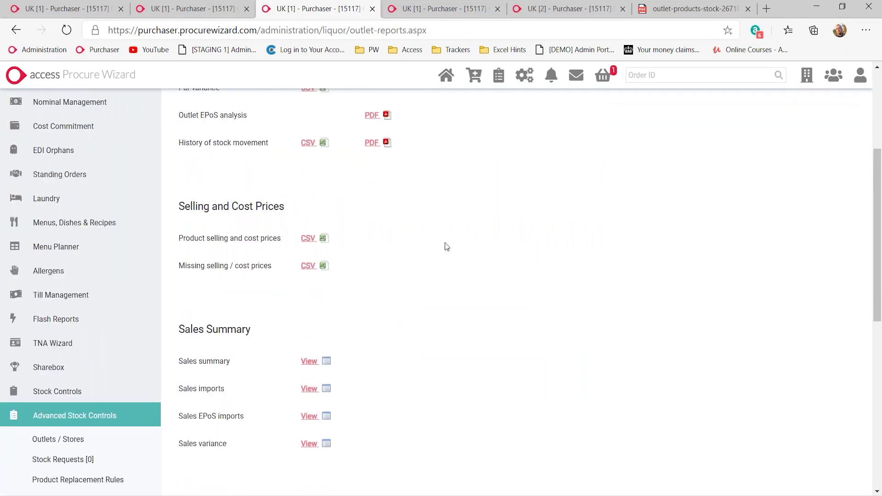